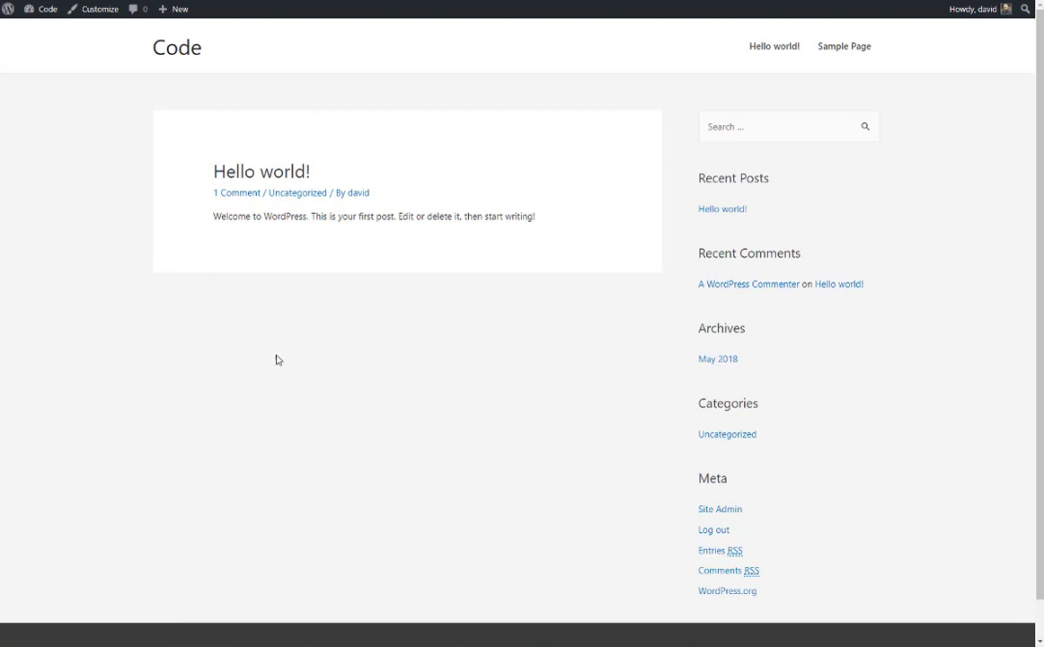
# Step: Review the site's installed themes and its list of installed plugins
pyautogui.moveTo(43, 18)
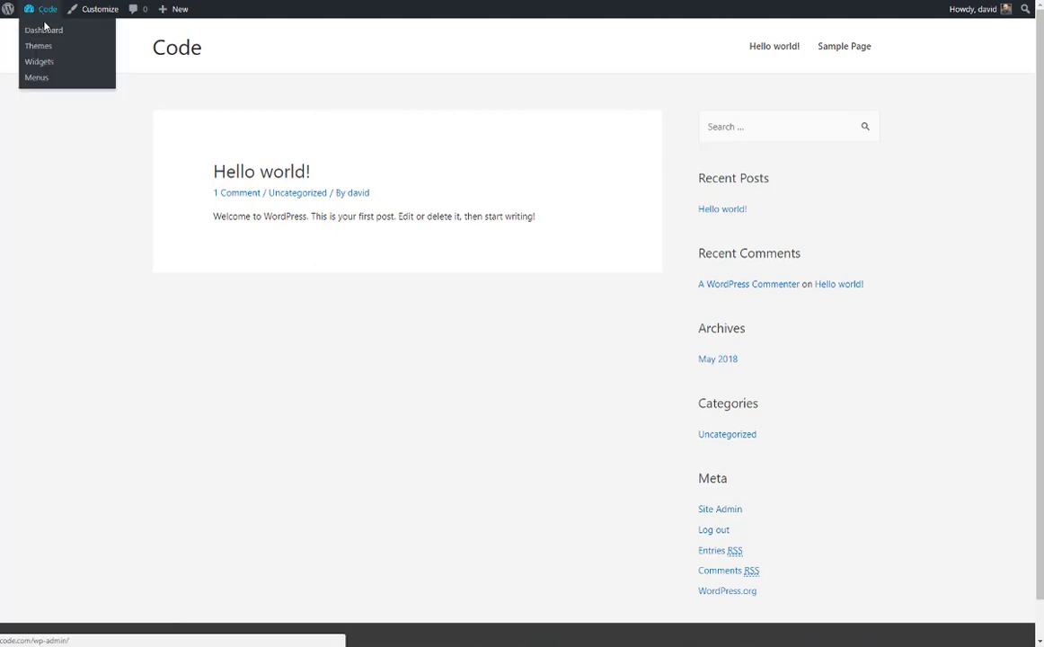
pyautogui.click(40, 49)
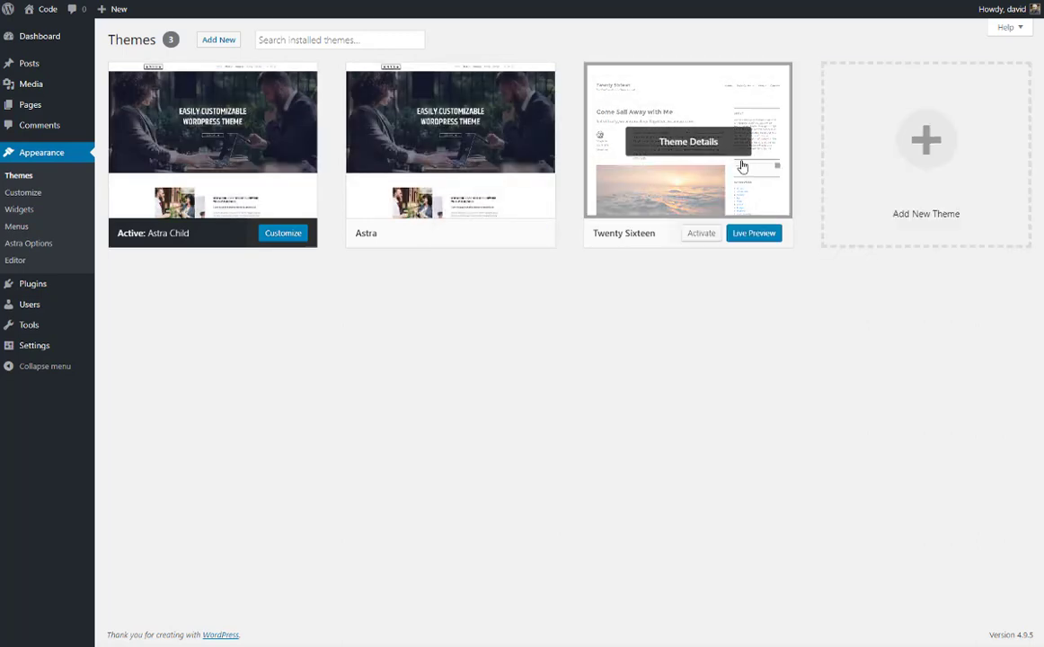
pyautogui.click(40, 285)
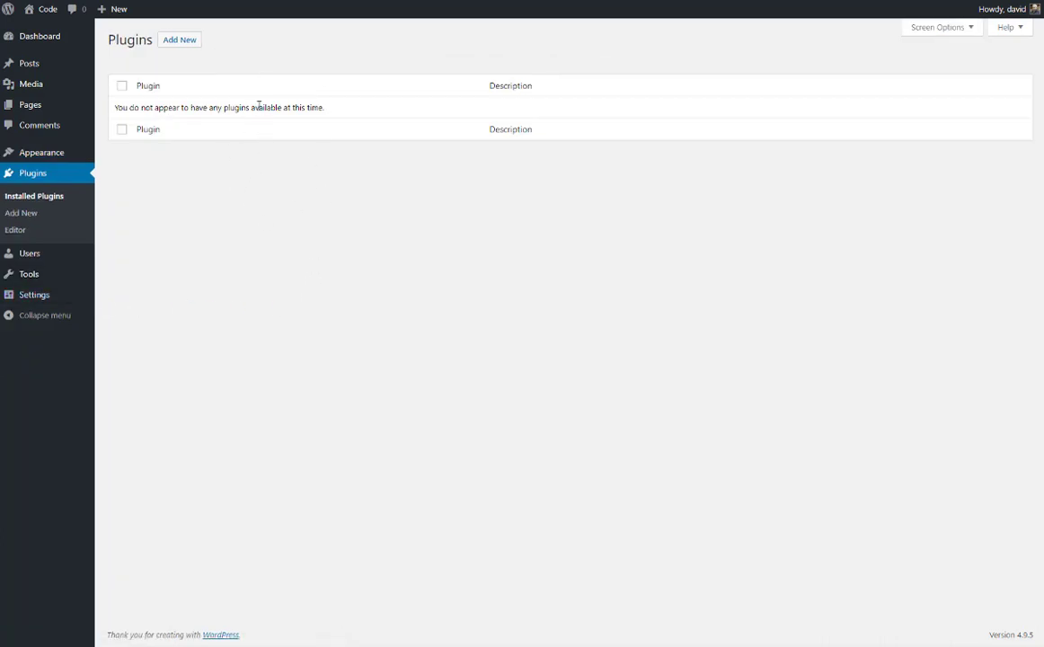
# Step: Find the Code Snippets plugin in the plugin directory, install it and activate it
pyautogui.click(179, 39)
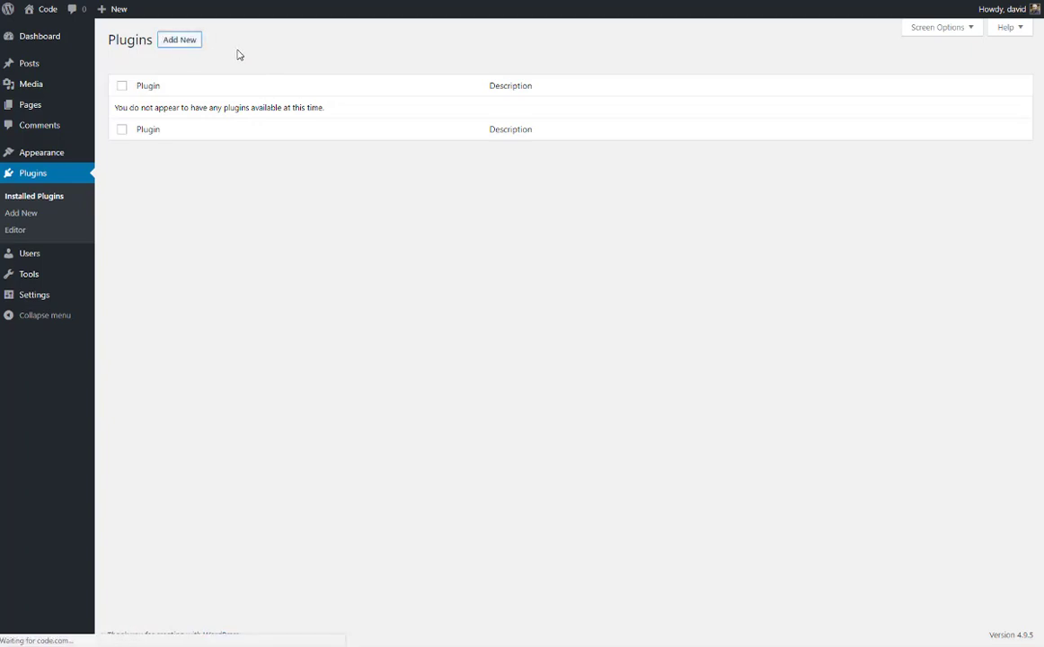
pyautogui.click(892, 74)
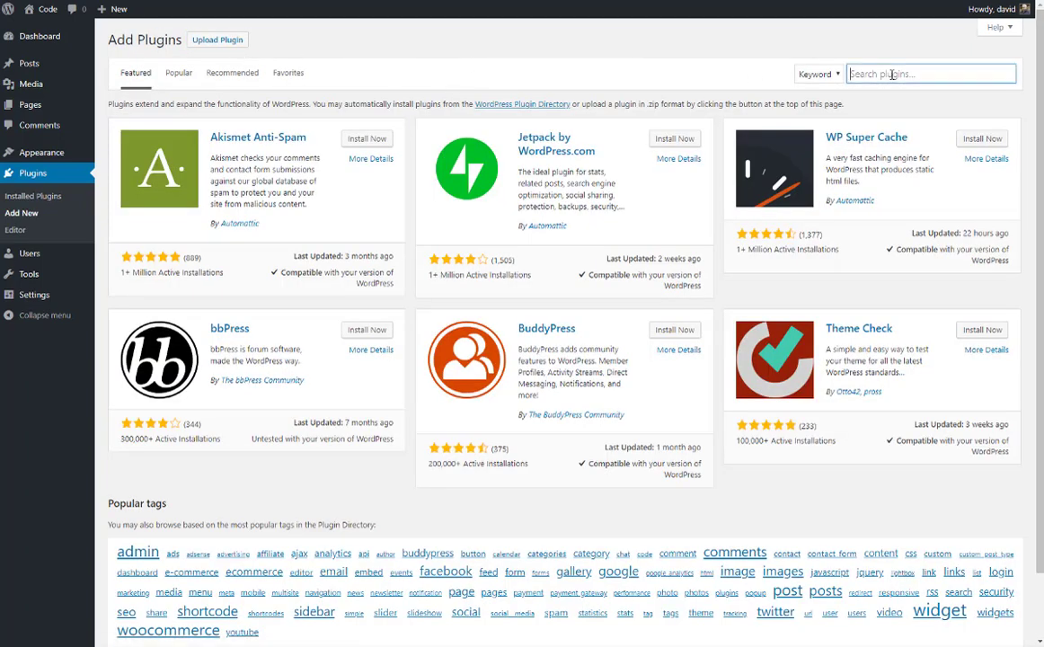
pyautogui.write('snippe')
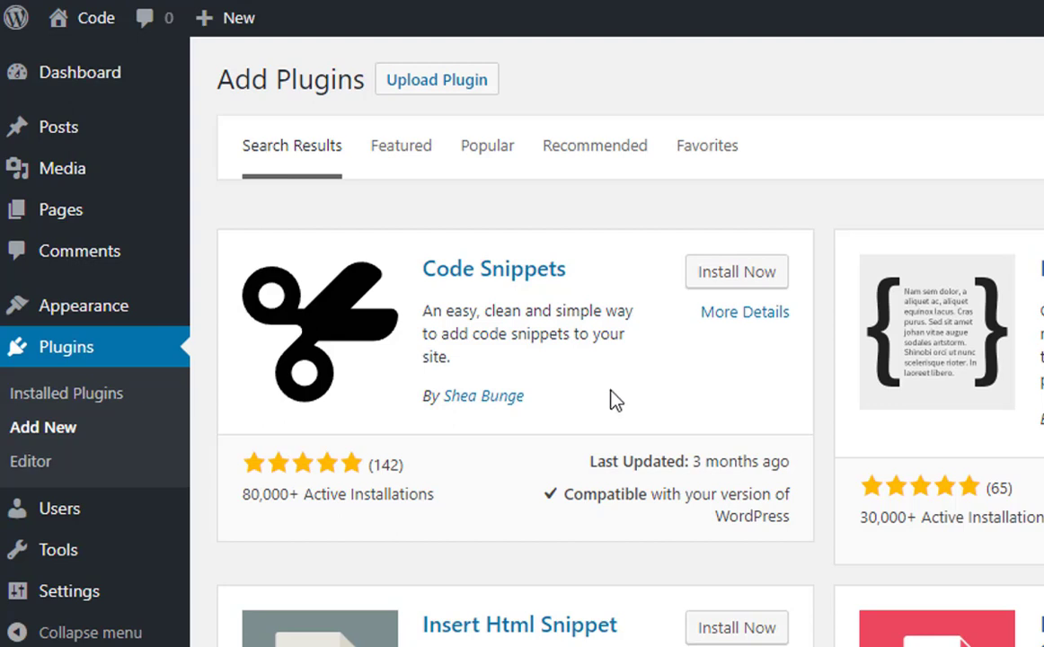
pyautogui.click(745, 280)
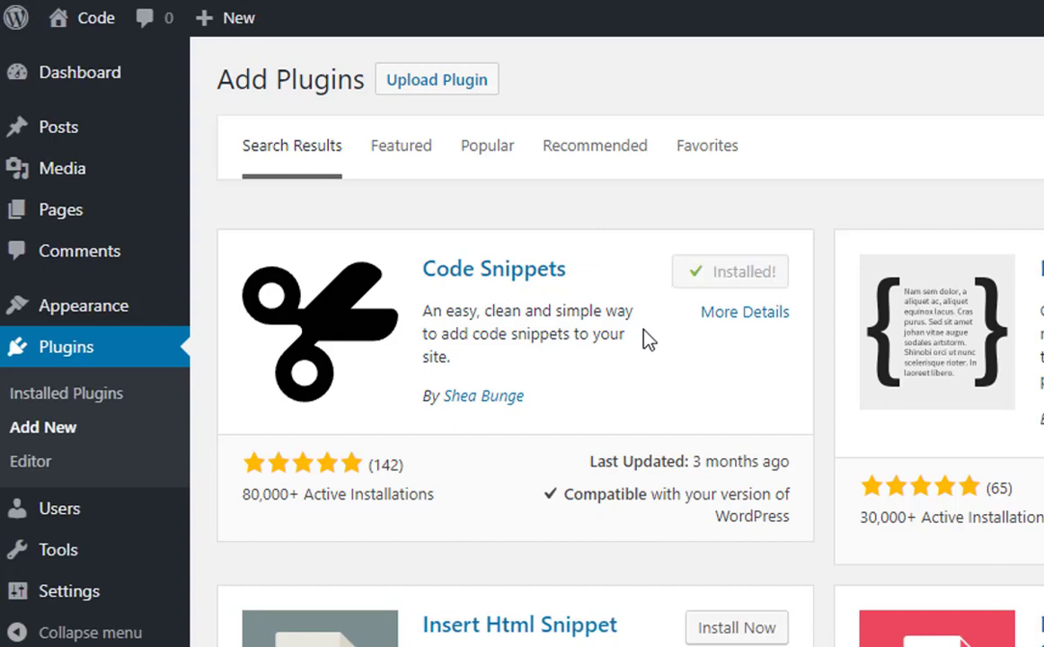
pyautogui.click(752, 272)
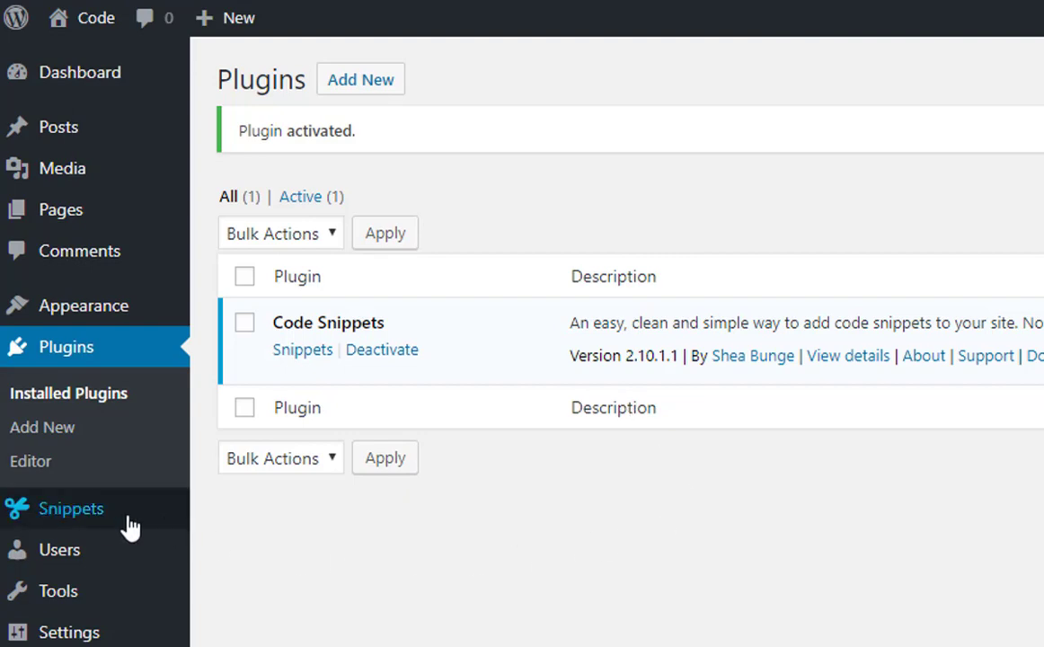
# Step: Look over the blank new-snippet form and the General, Description Editor and Code Editor settings of Code Snippets
pyautogui.moveTo(32, 529)
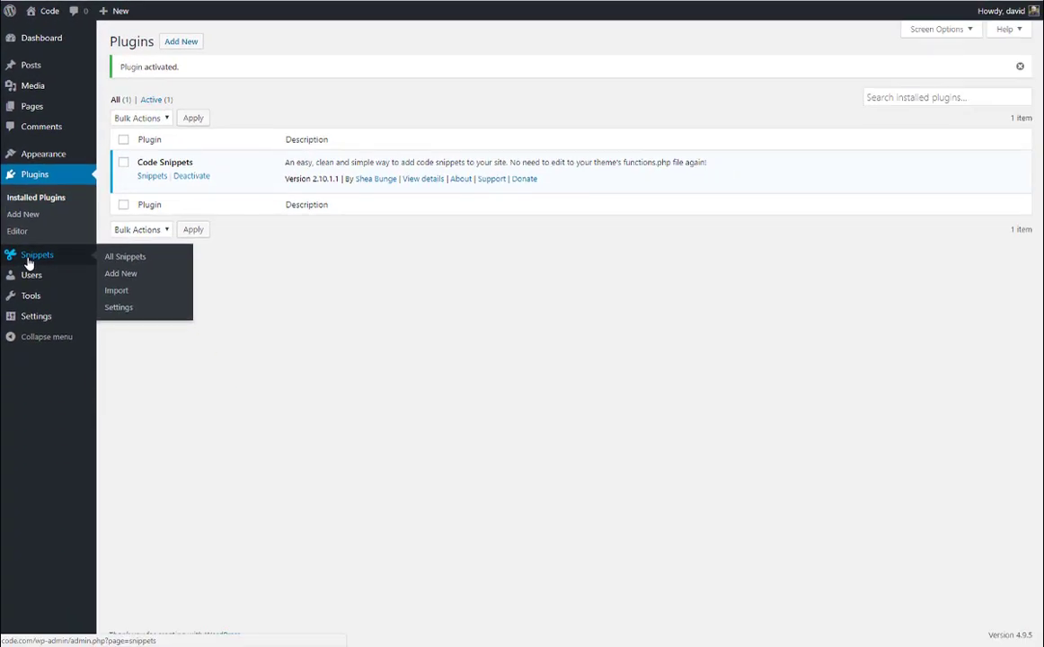
pyautogui.click(126, 273)
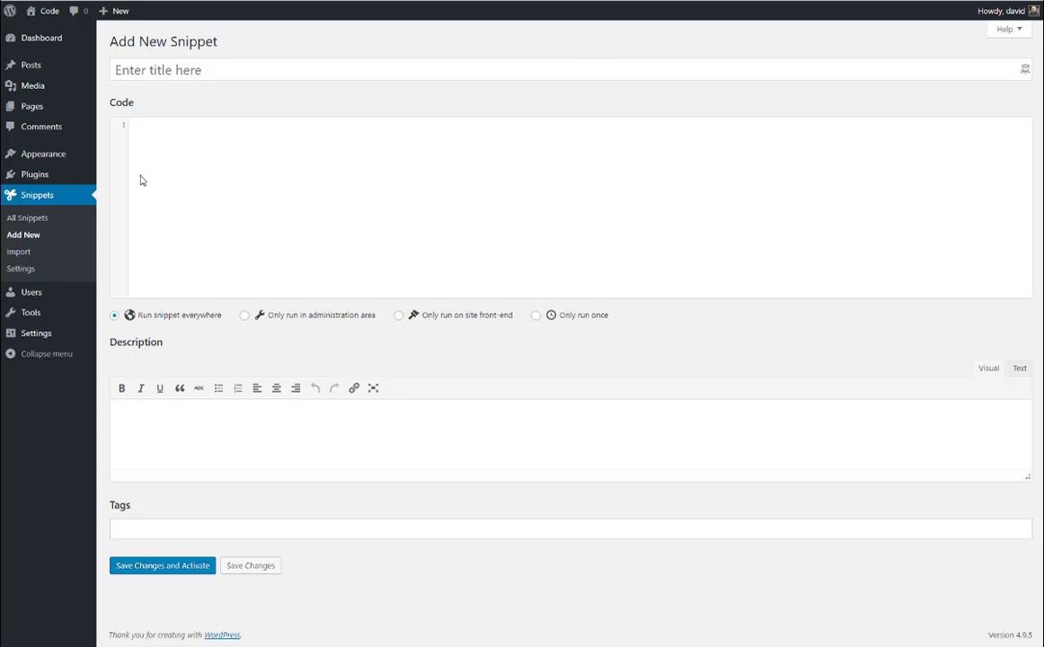
pyautogui.click(21, 270)
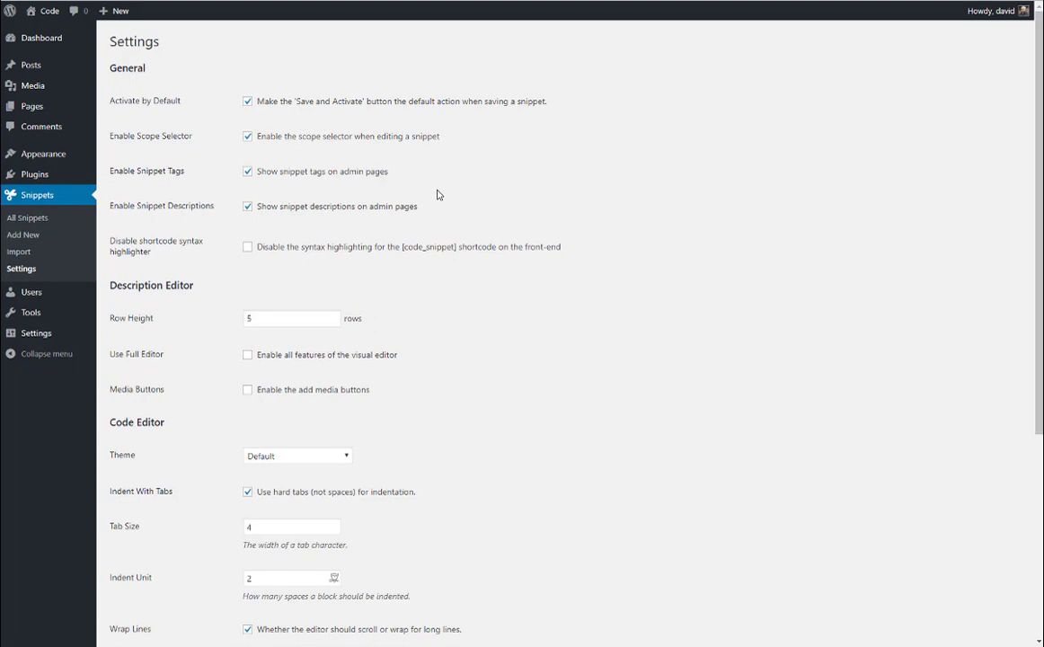
pyautogui.scroll(-3, 441, 191)
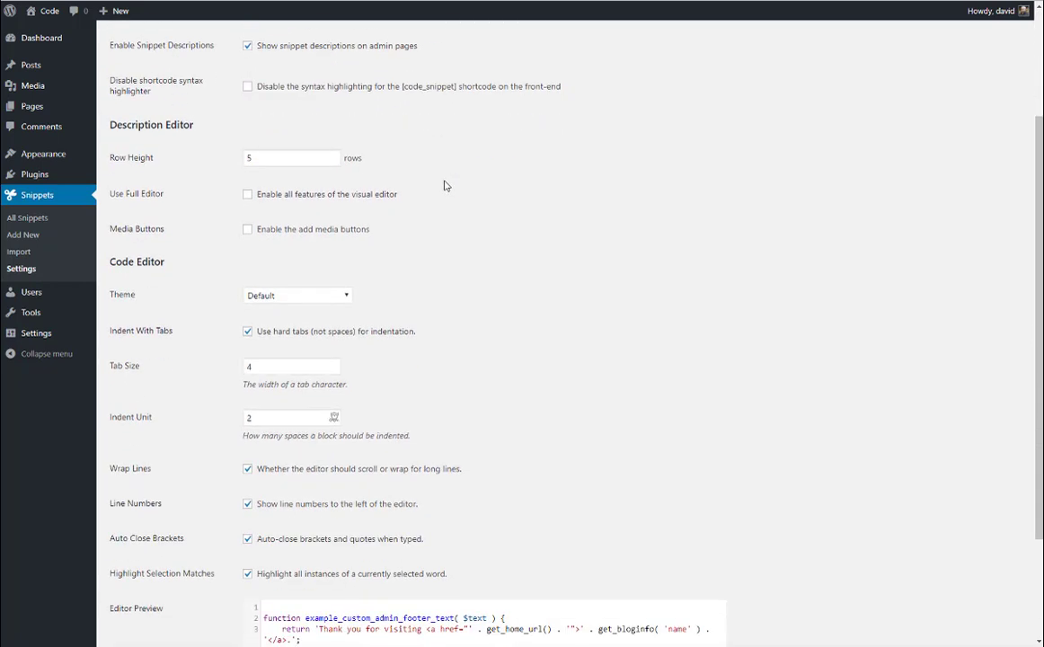
pyautogui.scroll(-2, 448, 182)
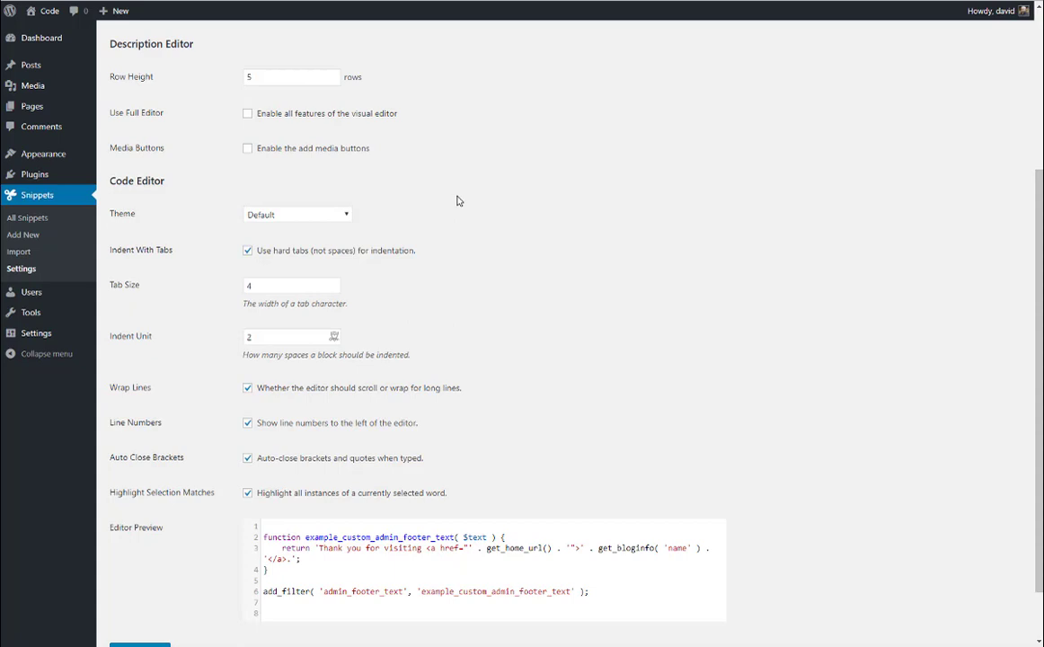
pyautogui.scroll(-1, 457, 201)
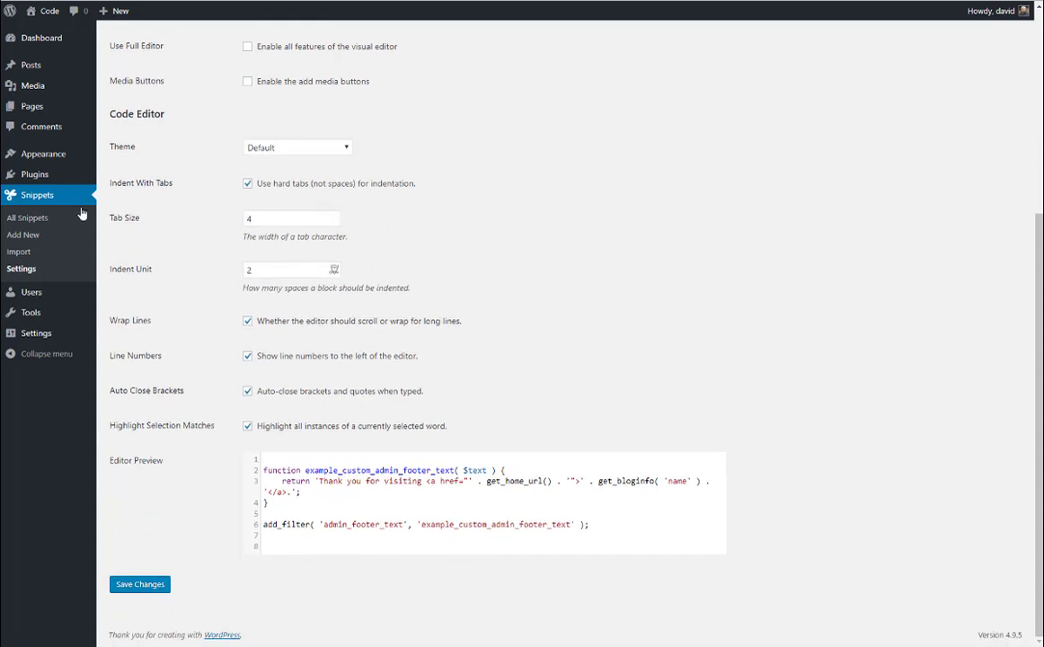
pyautogui.click(40, 235)
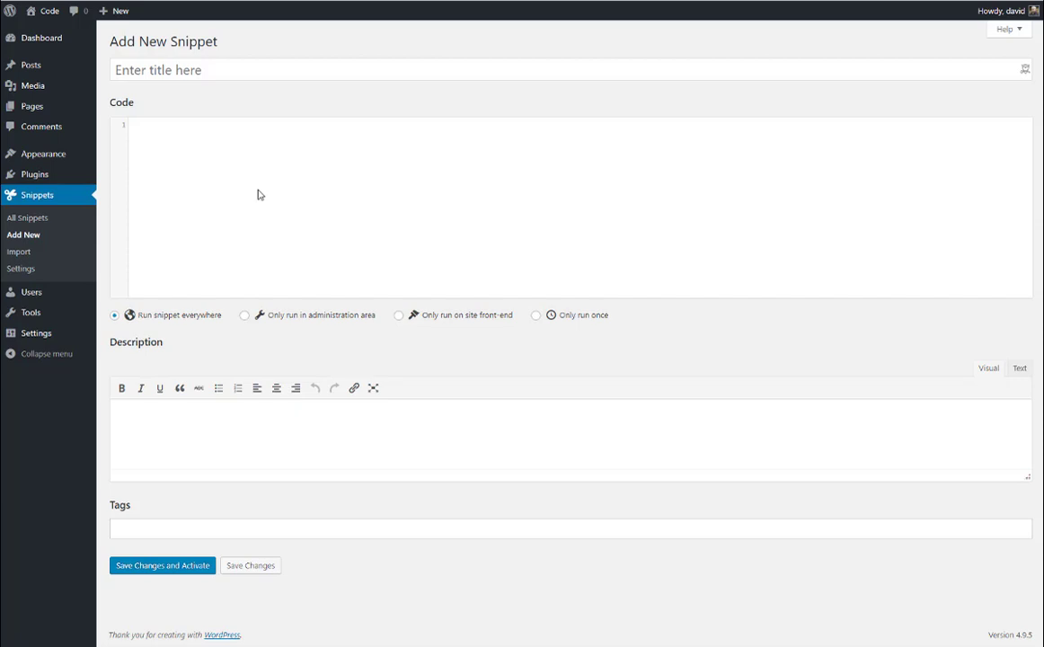
# Step: Import the snippet file limit-revisions.code-snippets.json and open the imported Limit Revisions snippet
pyautogui.click(21, 259)
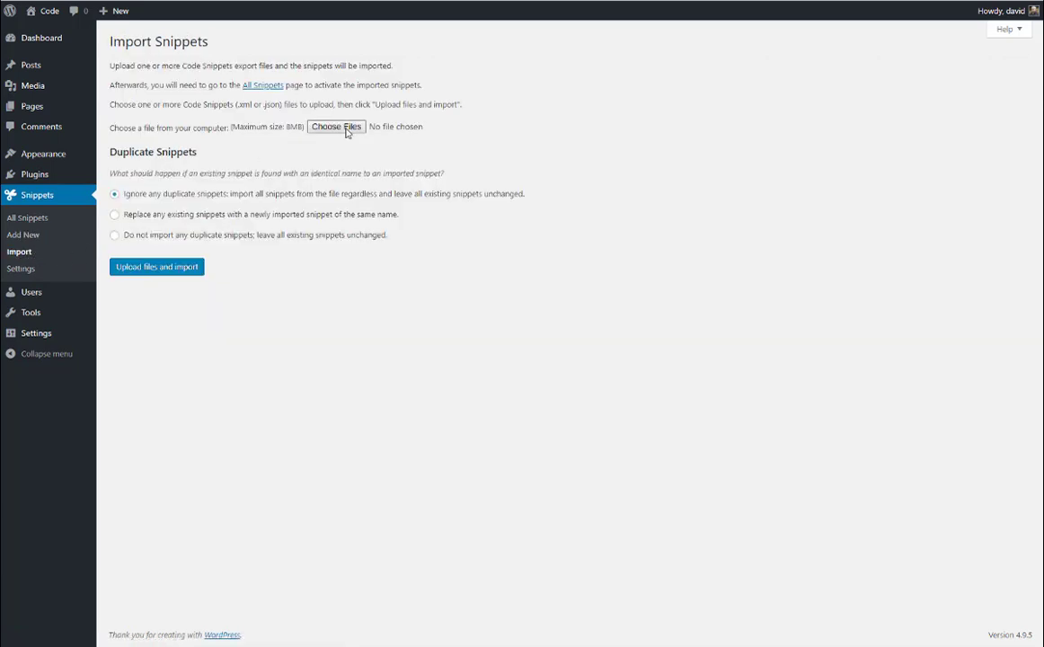
pyautogui.click(336, 127)
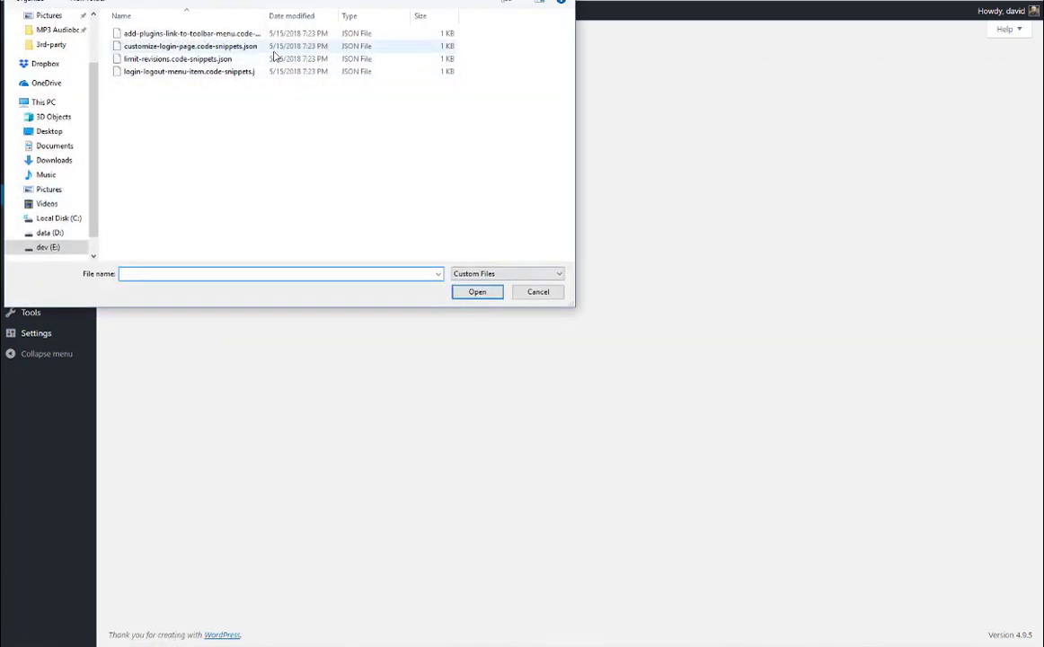
pyautogui.click(193, 58)
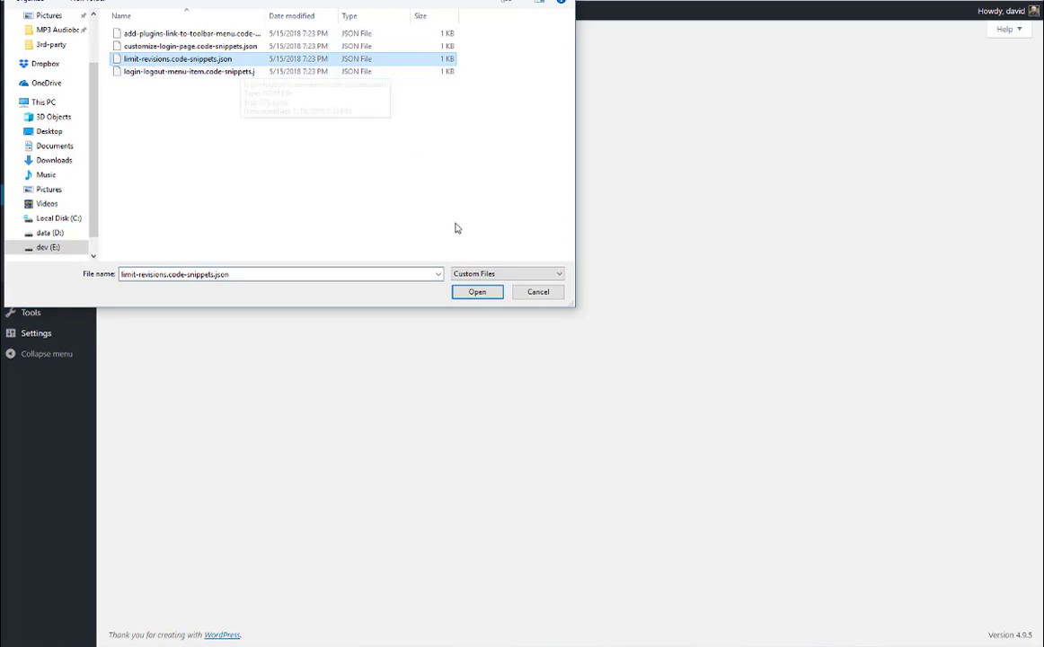
pyautogui.click(483, 293)
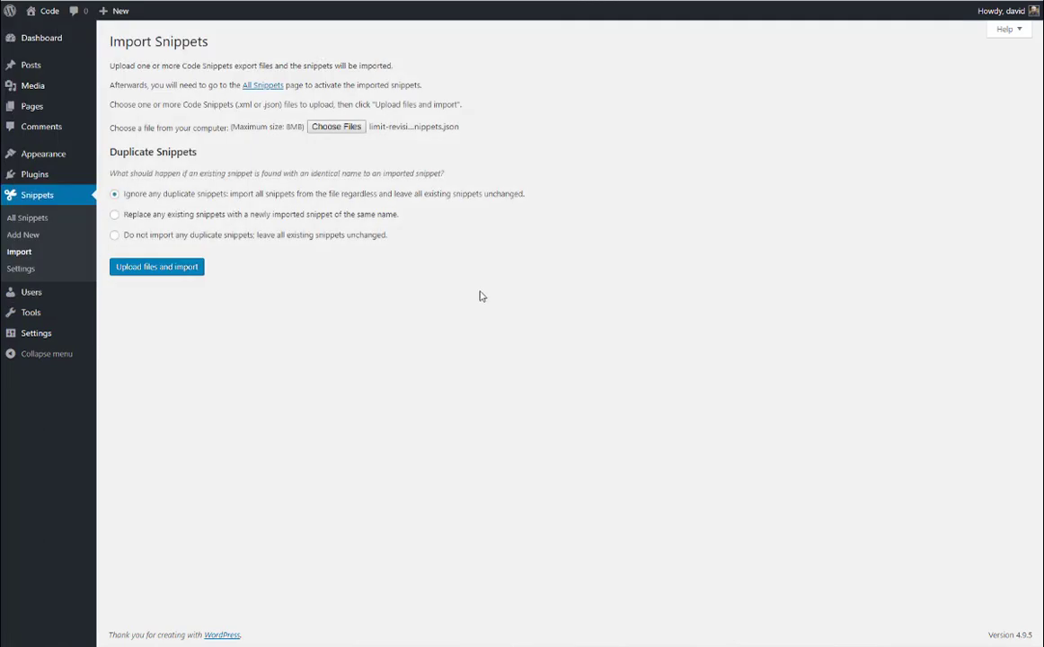
pyautogui.click(158, 269)
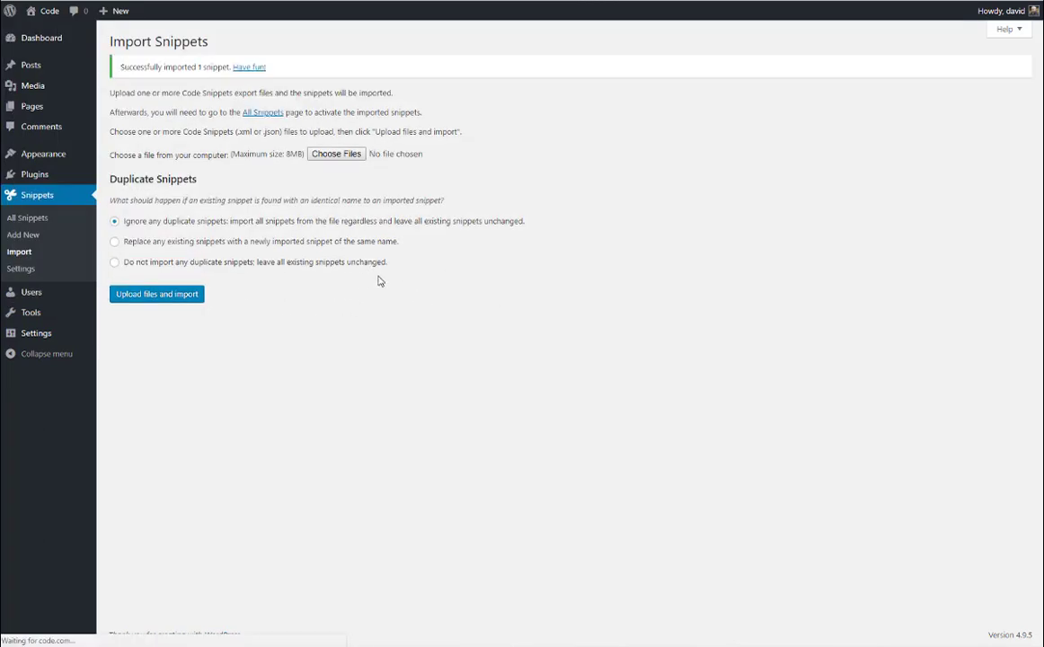
pyautogui.click(20, 217)
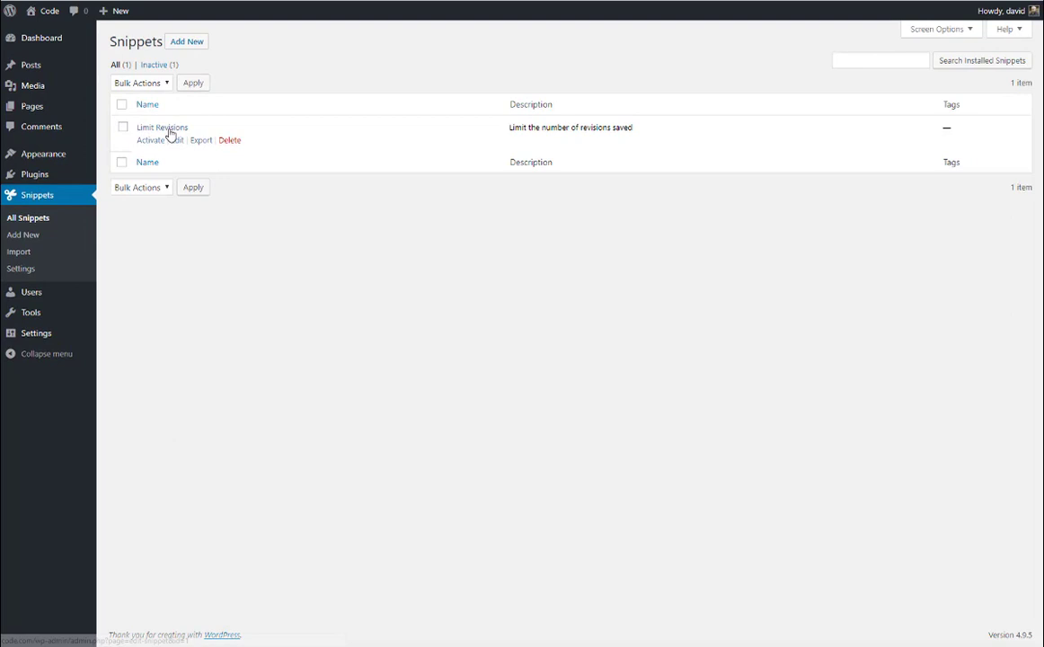
pyautogui.click(168, 130)
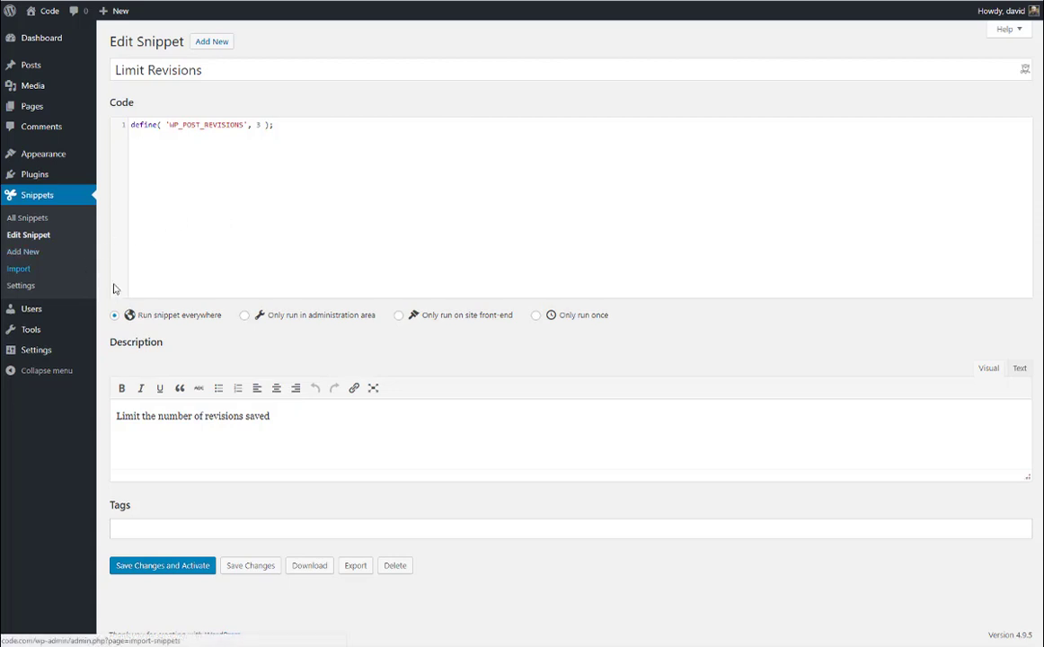
# Step: Import the snippet file login-logout-menu-item.code-snippets.json and open the imported Login / Logout menu item snippet
pyautogui.click(19, 269)
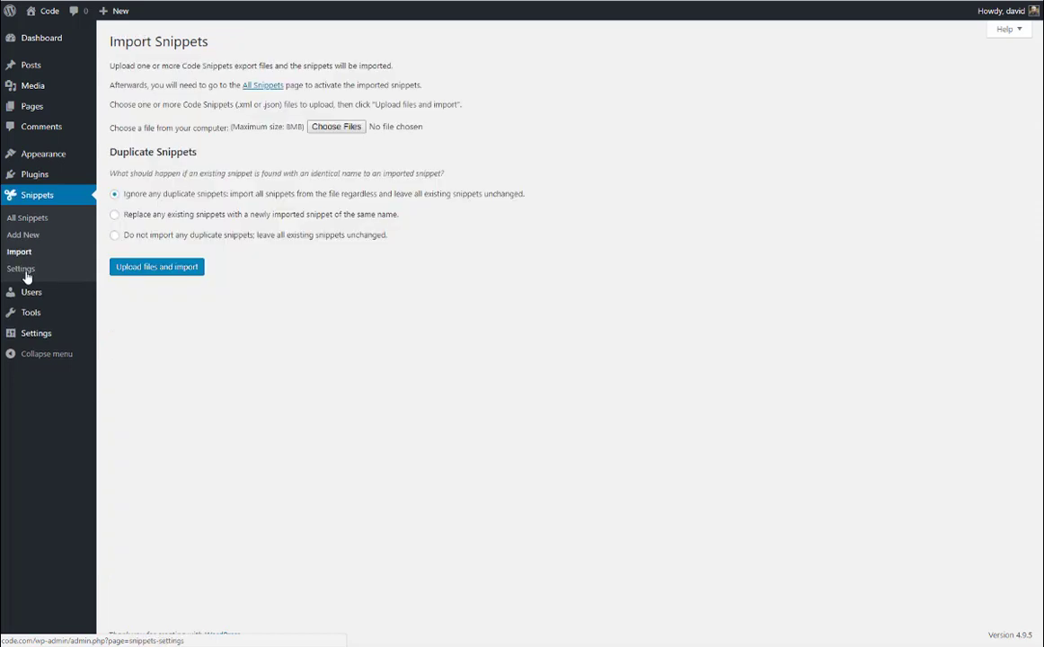
pyautogui.click(331, 127)
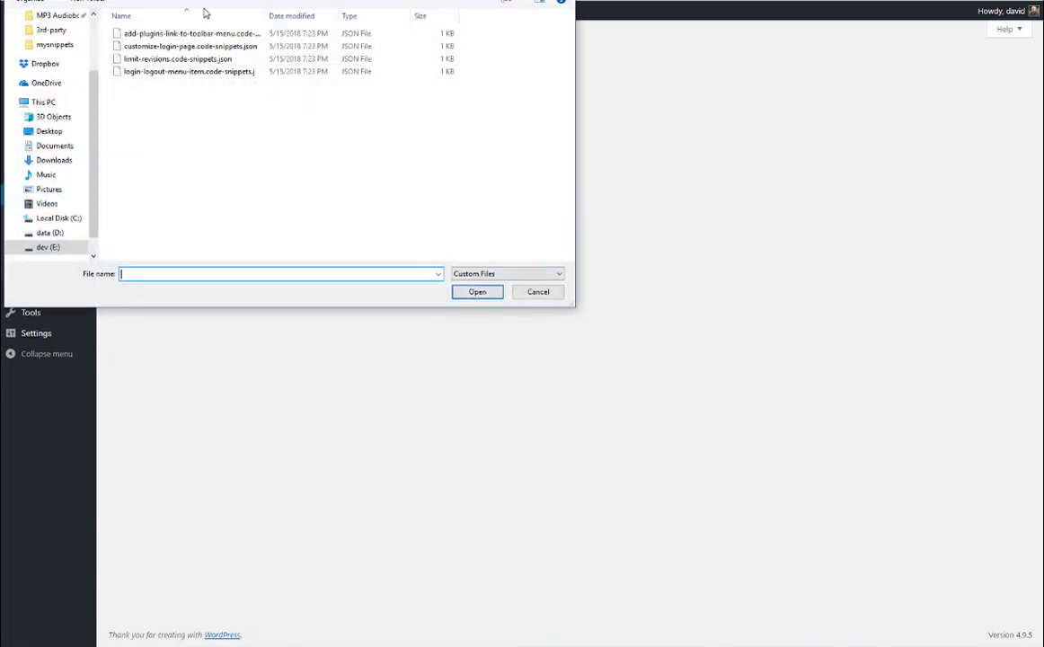
pyautogui.click(194, 72)
pyautogui.click(477, 292)
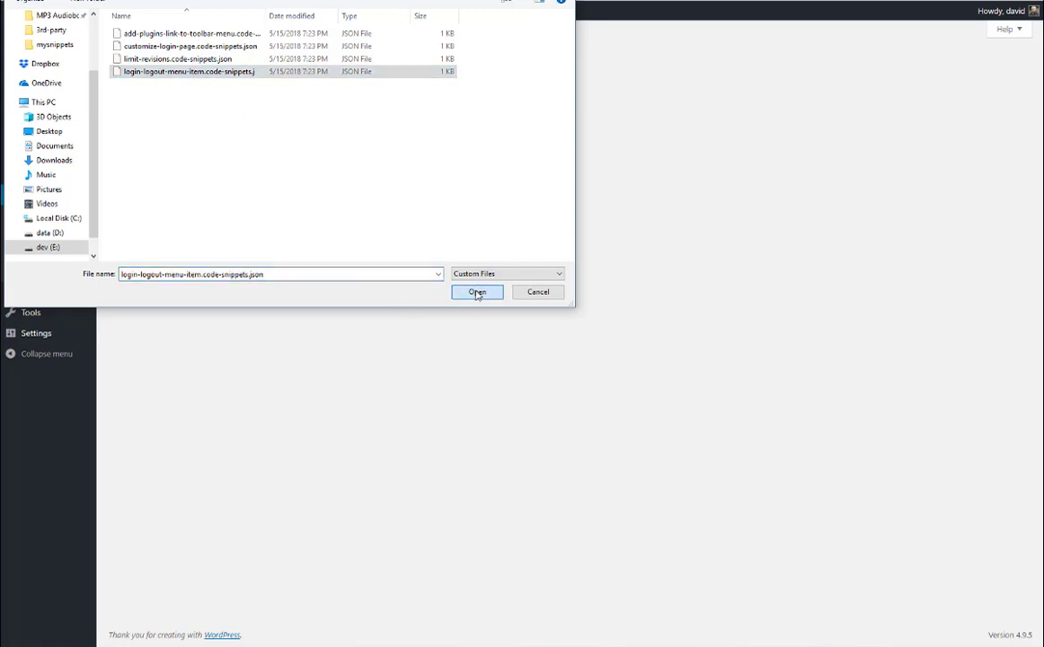
pyautogui.click(167, 268)
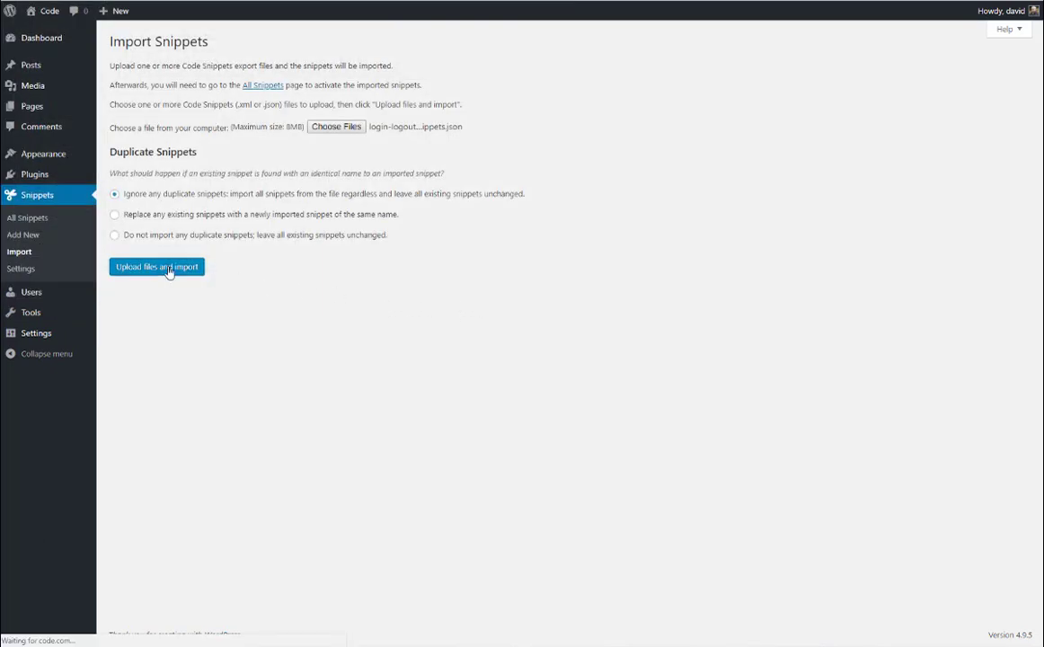
pyautogui.click(36, 216)
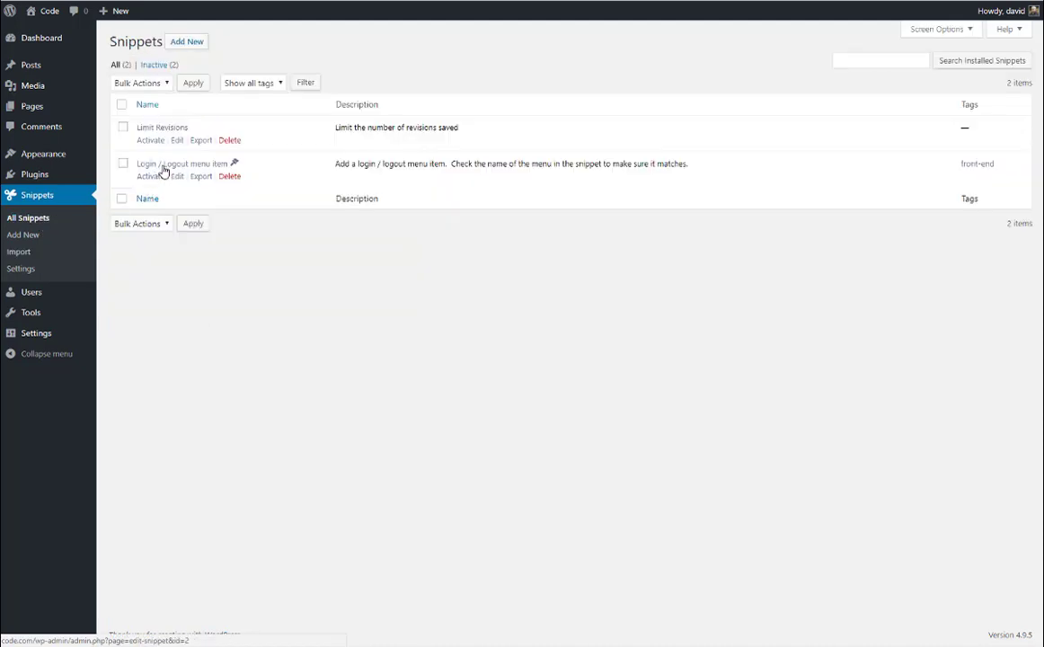
pyautogui.click(164, 167)
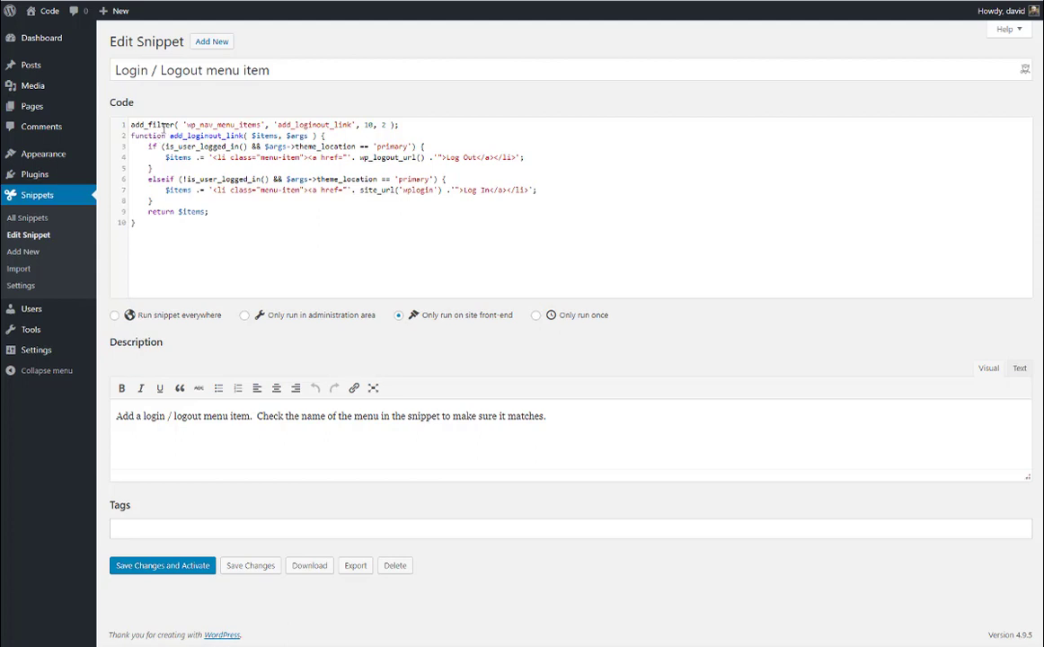
# Step: Check the navigation menu on the live site and reopen the Login / Logout menu item snippet
pyautogui.click(42, 12)
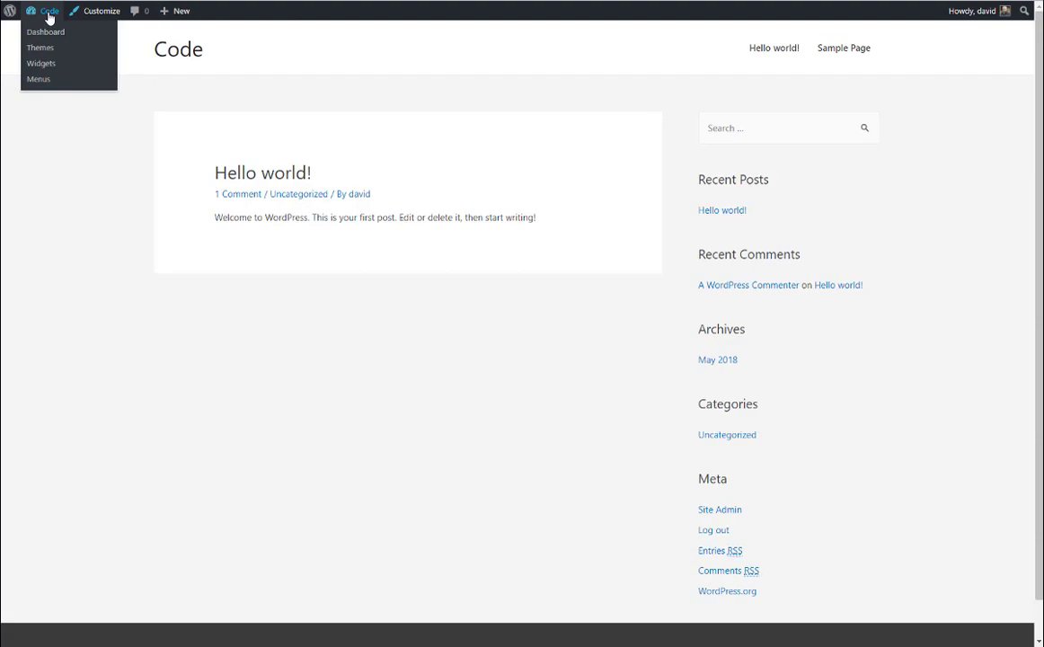
pyautogui.click(45, 31)
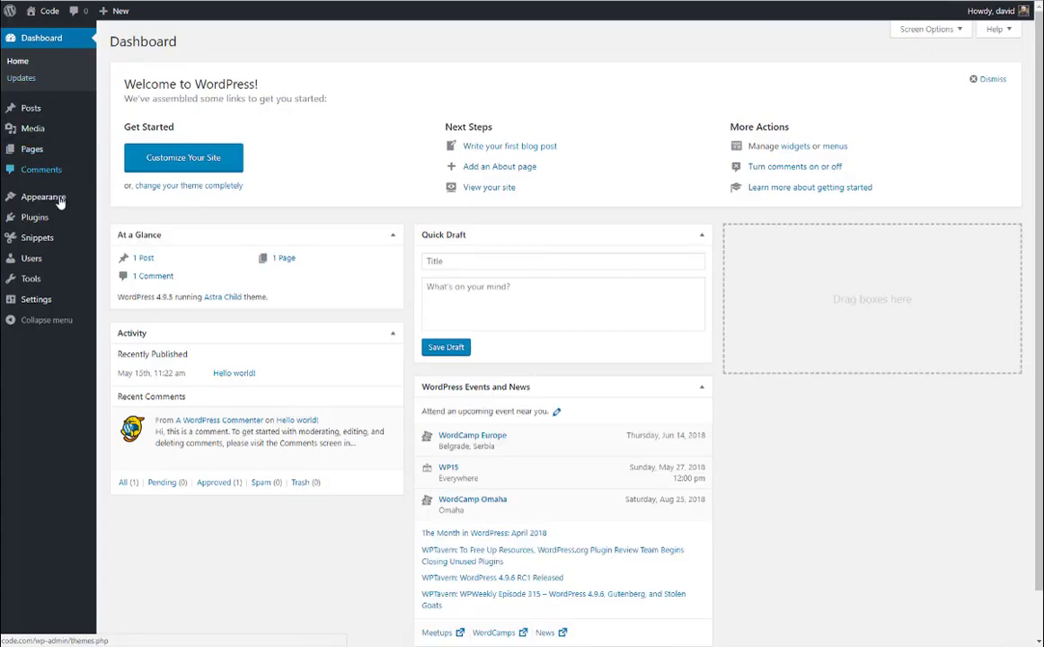
pyautogui.moveTo(49, 237)
pyautogui.click(112, 236)
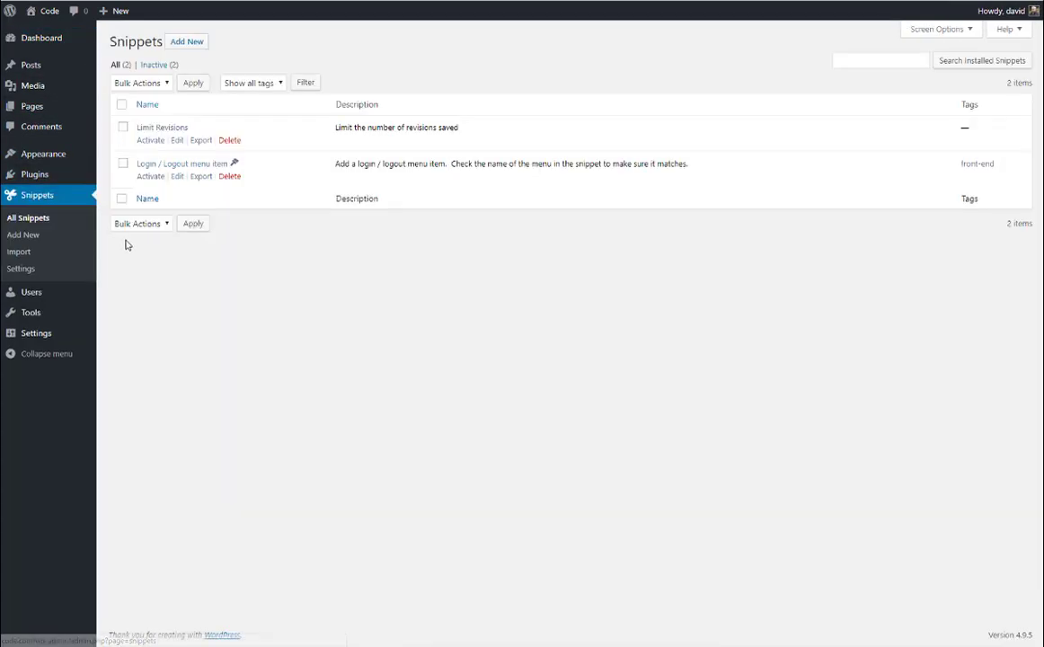
pyautogui.click(160, 167)
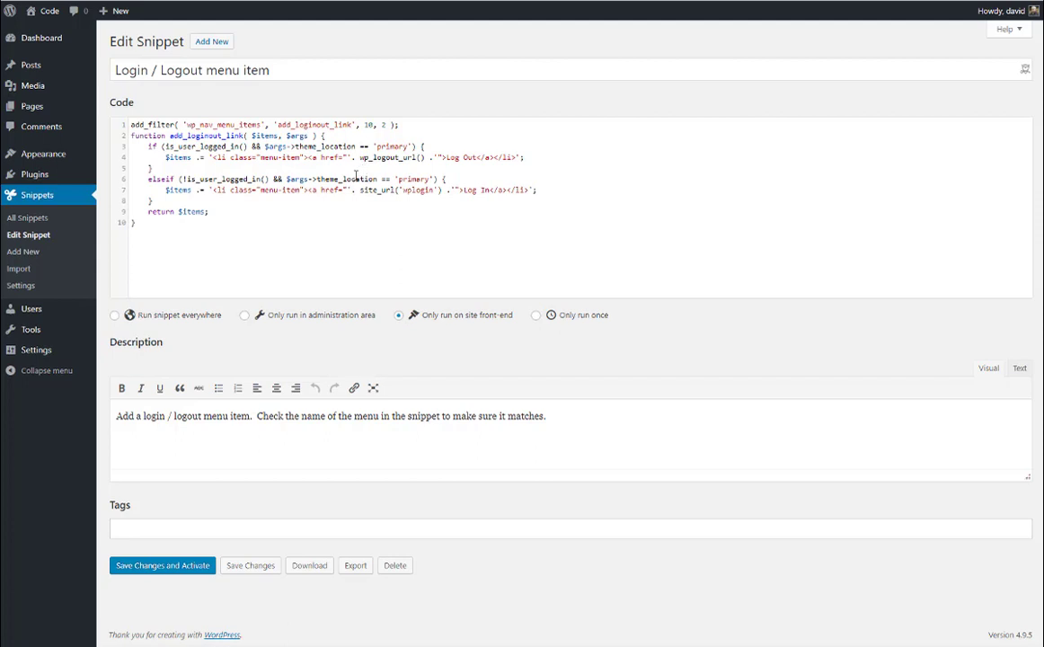
# Step: Check the 'primary' menu location in the snippet's code, save and activate the snippet, and view the live site's menu
pyautogui.doubleClick(393, 146)
pyautogui.click(374, 146)
pyautogui.click(190, 566)
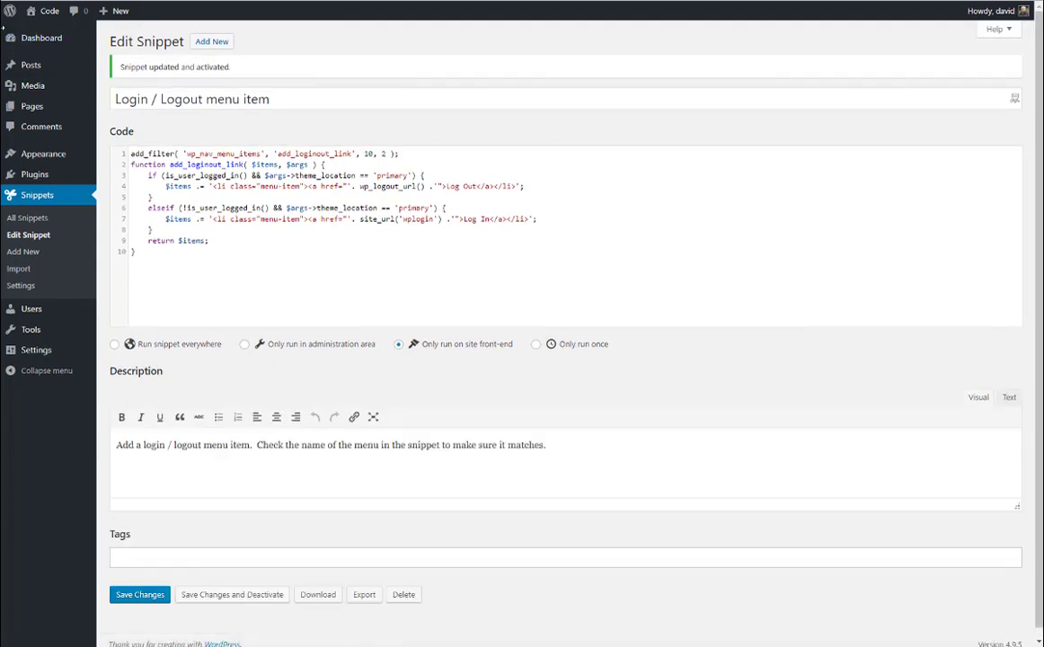
pyautogui.click(43, 13)
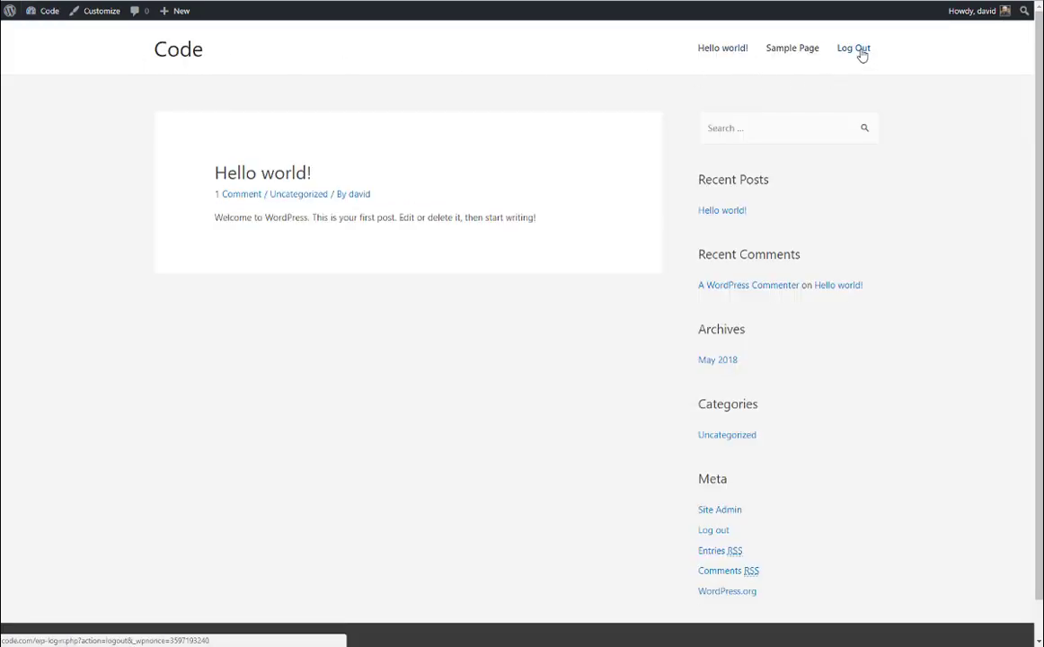
pyautogui.moveTo(46, 11)
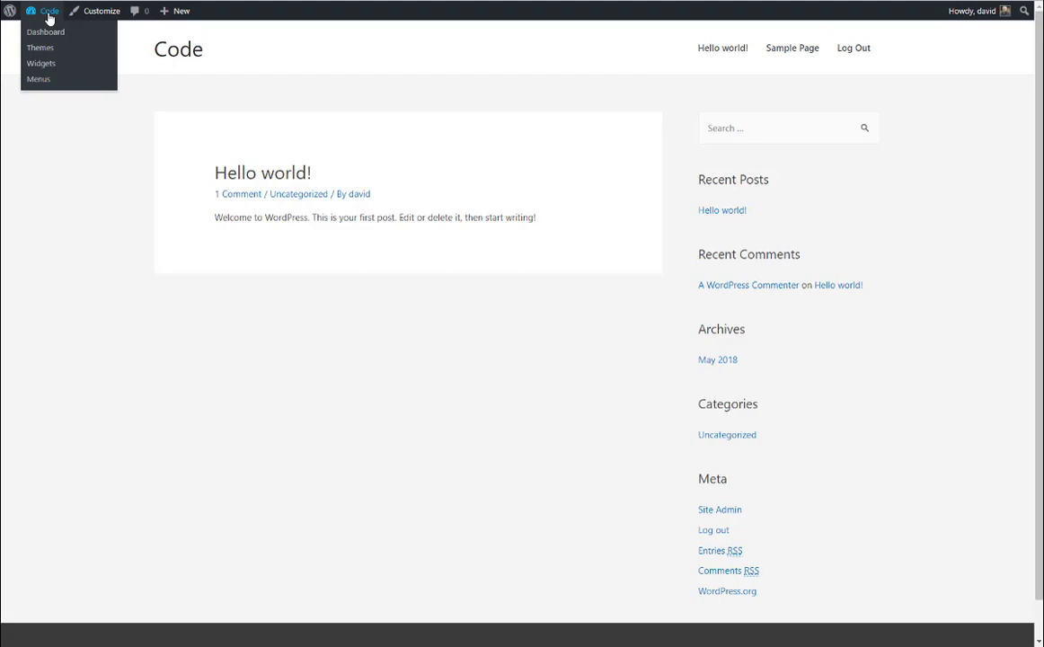
# Step: Import the snippet file add-plugins-link-to-toolbar-menu.code-snippets.json and open the imported Add plugins link to toolbar menu snippet
pyautogui.click(44, 33)
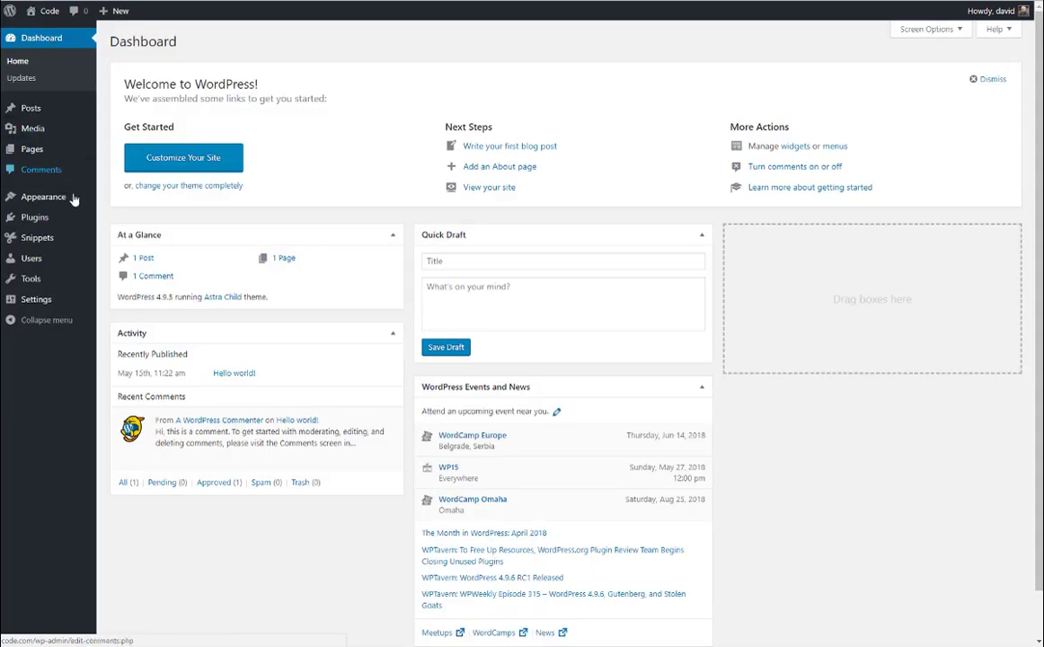
pyautogui.moveTo(51, 232)
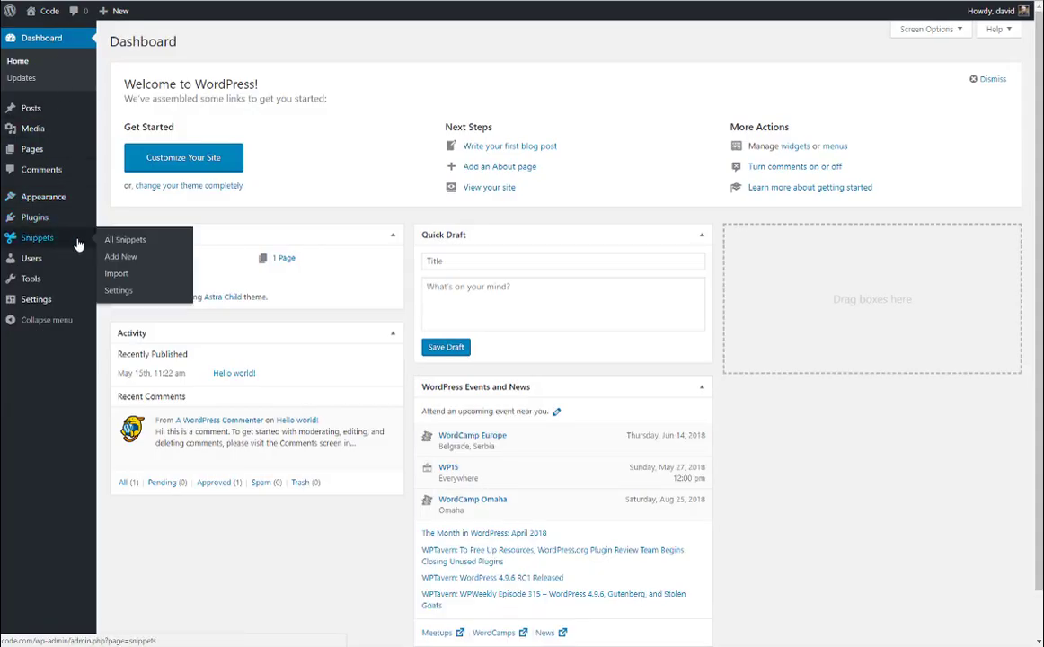
pyautogui.click(117, 273)
pyautogui.click(344, 129)
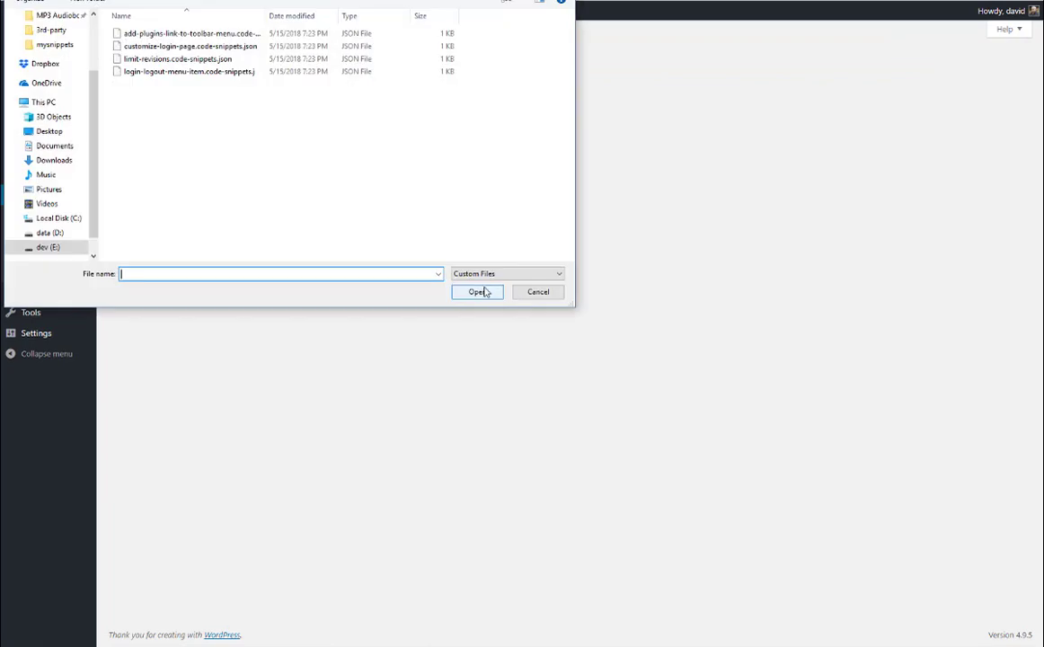
pyautogui.click(209, 35)
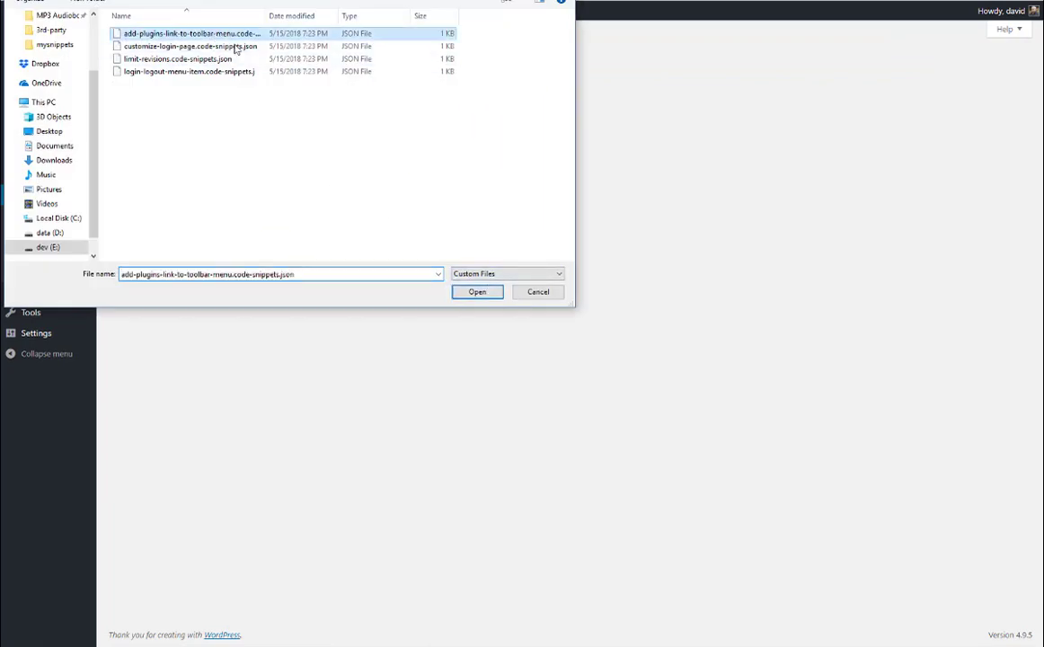
pyautogui.click(487, 296)
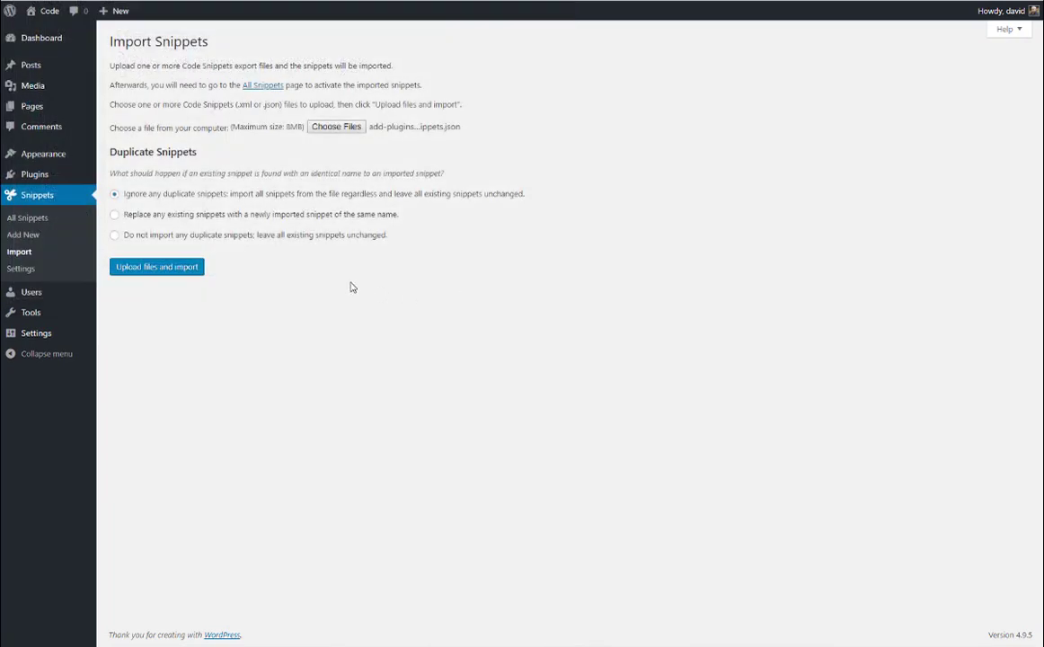
pyautogui.click(184, 267)
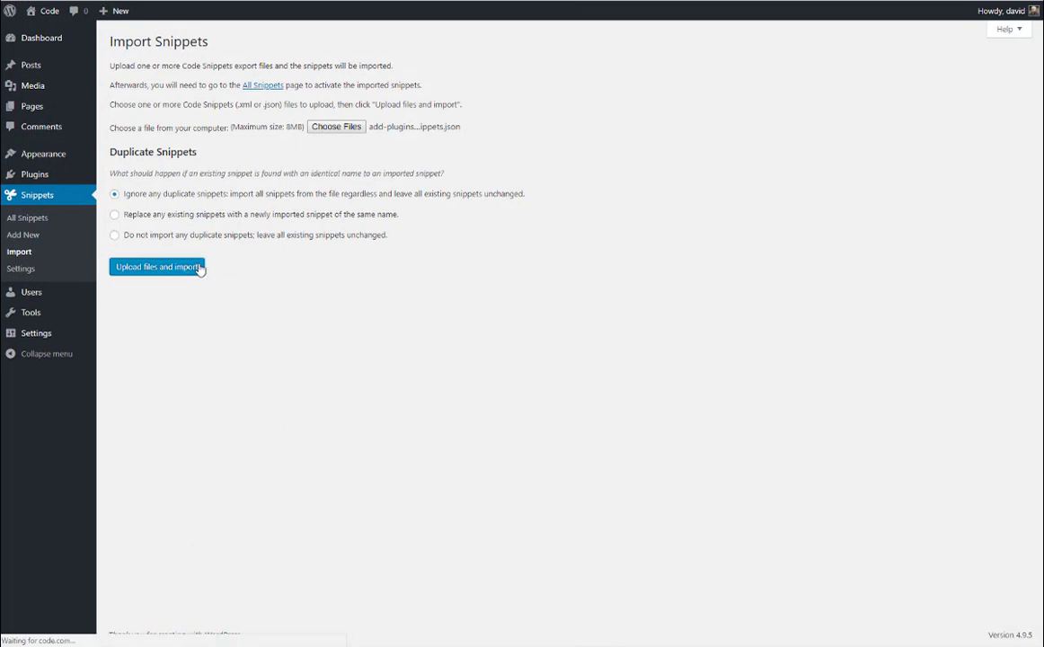
pyautogui.click(38, 217)
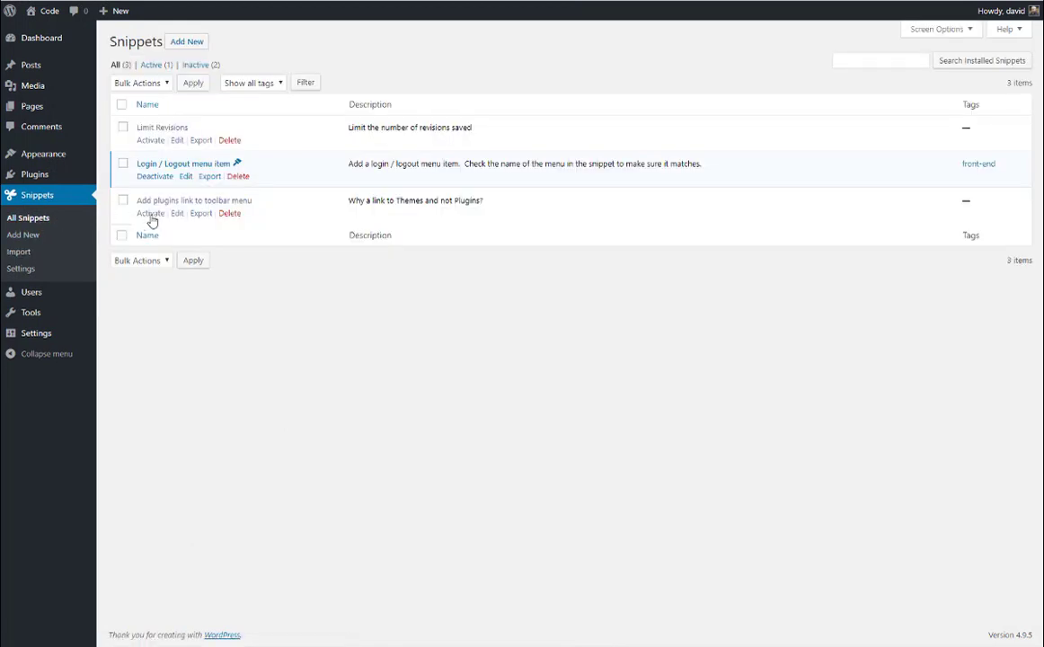
pyautogui.click(167, 202)
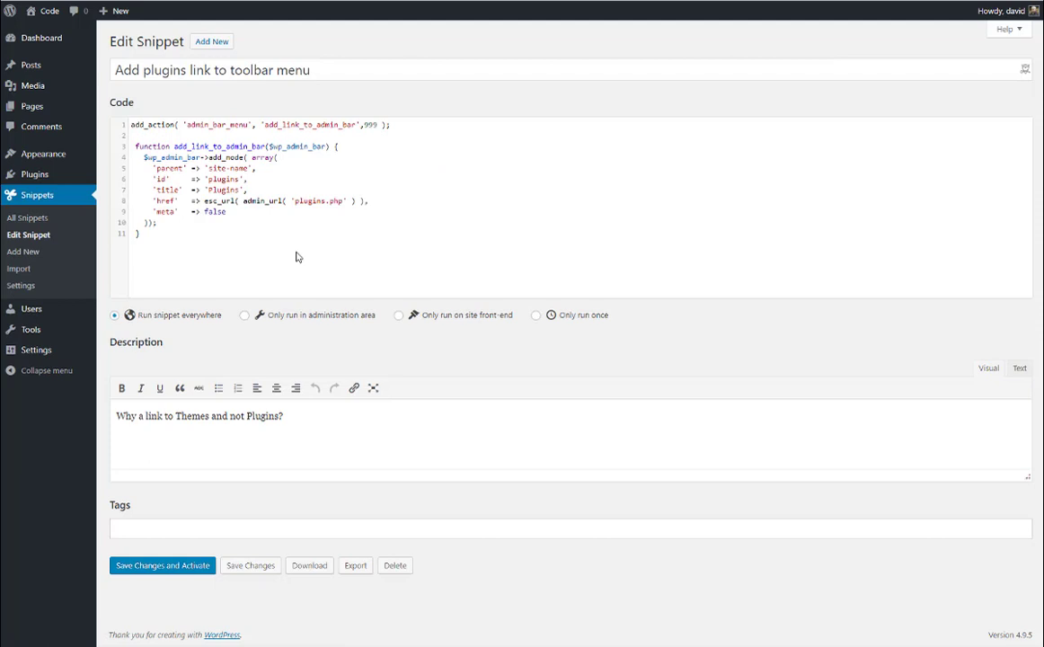
# Step: Check the links in the site-name toolbar menu on the live site and return to the list of all snippets
pyautogui.click(51, 14)
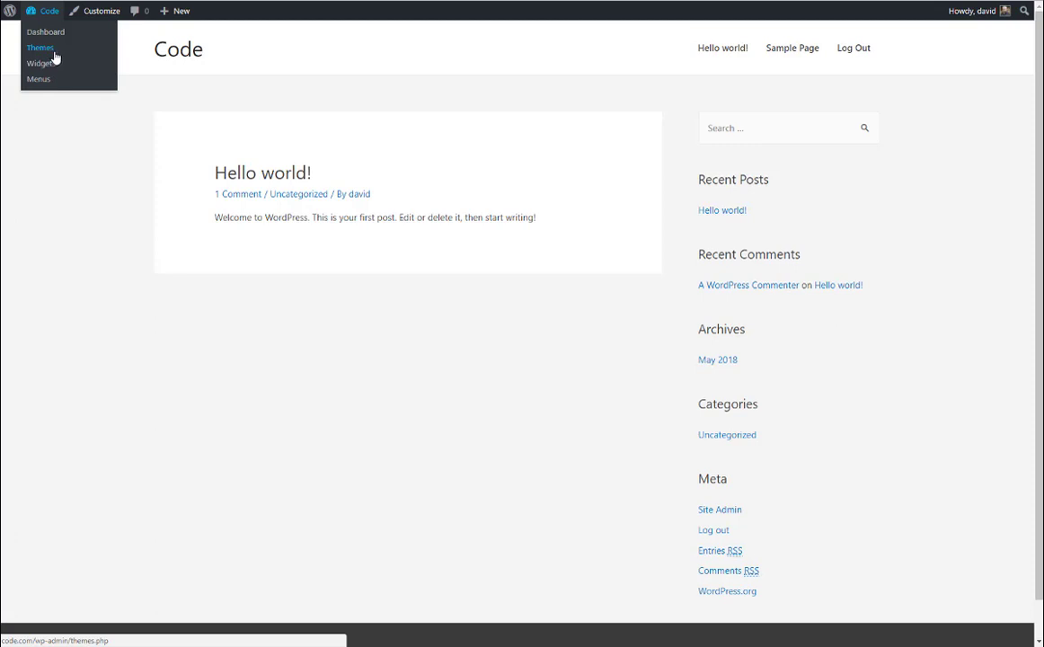
pyautogui.click(50, 11)
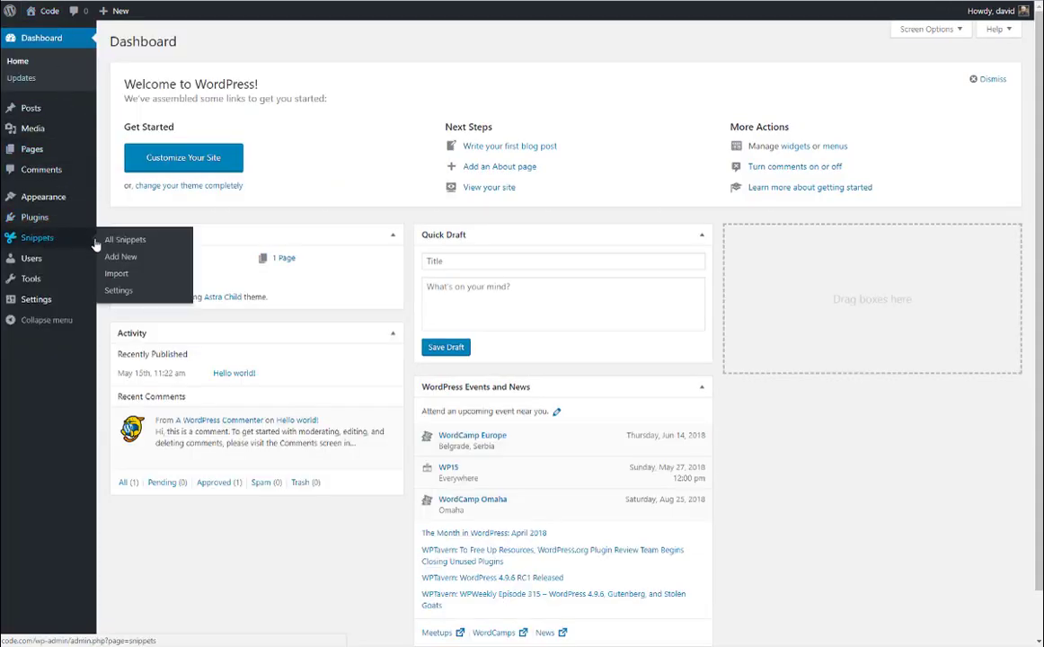
pyautogui.click(110, 239)
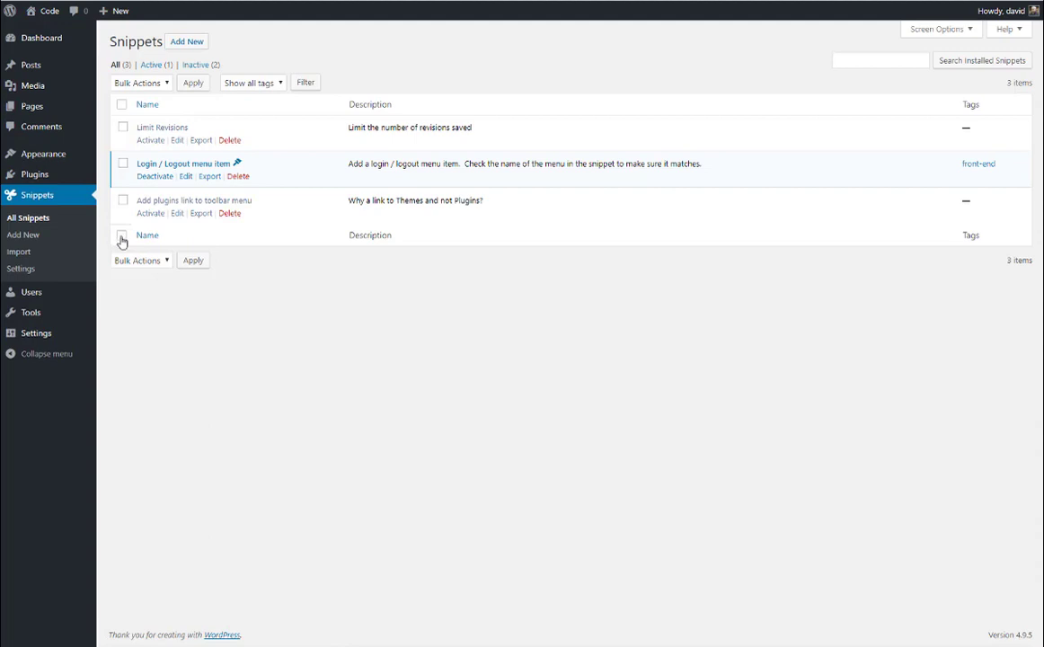
# Step: Reopen the Add plugins link to toolbar menu snippet, and save and activate it
pyautogui.click(168, 201)
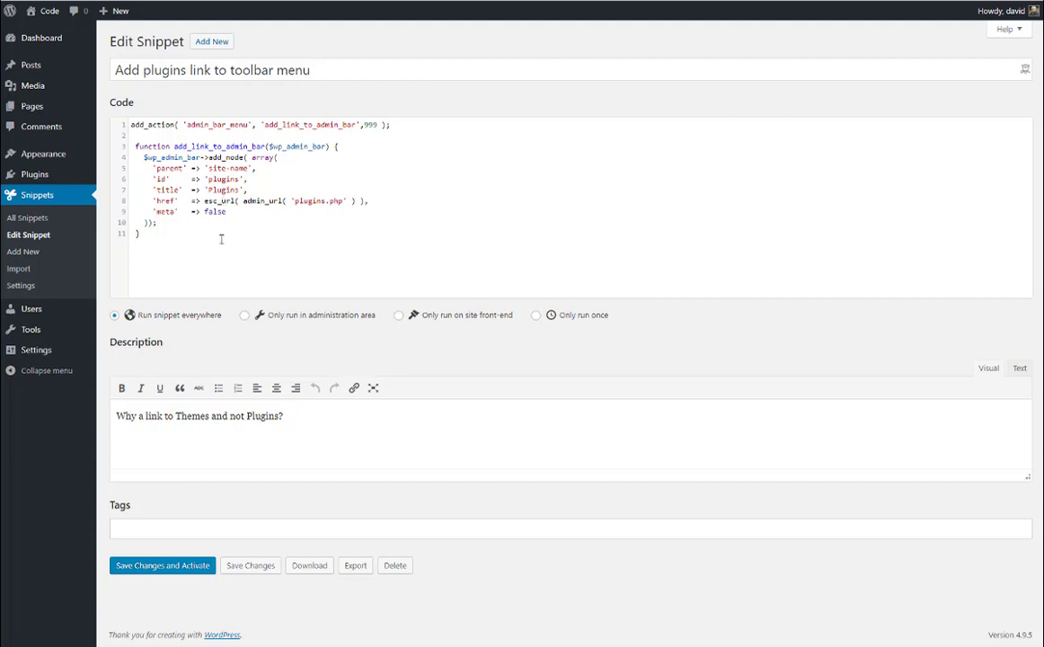
pyautogui.click(180, 572)
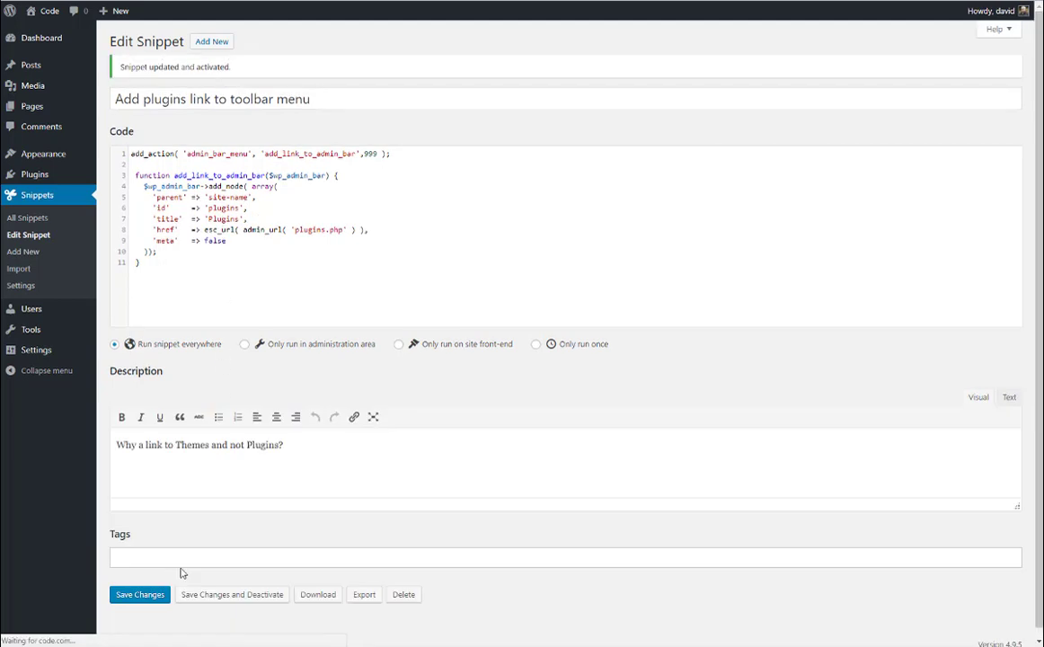
pyautogui.moveTo(45, 11)
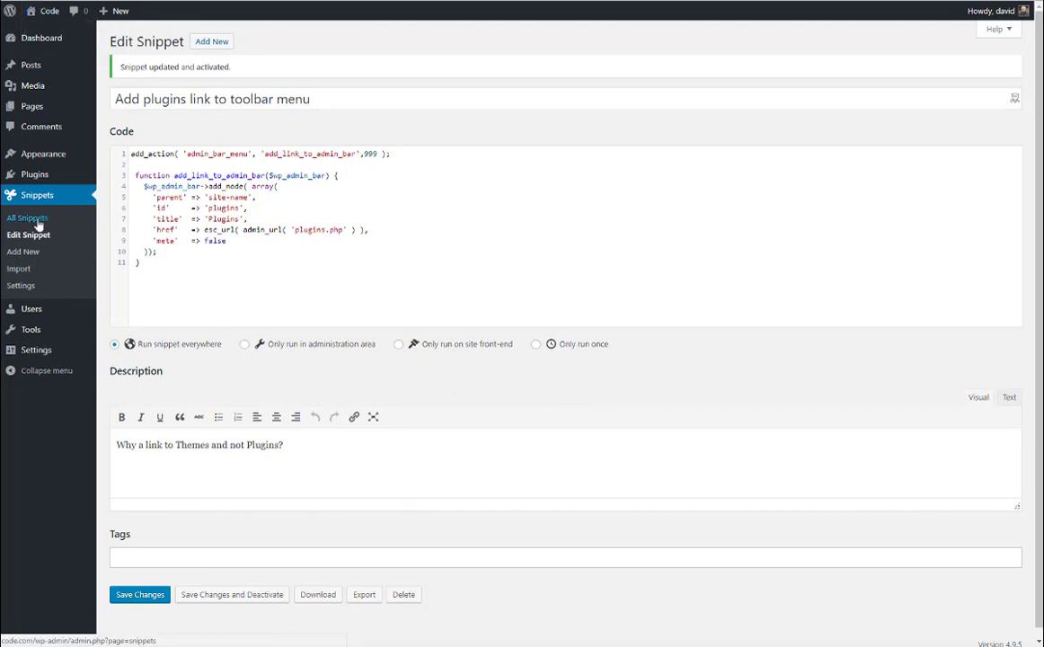
# Step: Import the snippet file customize-login-page.code-snippets.json and open the imported Customize login page snippet
pyautogui.click(19, 269)
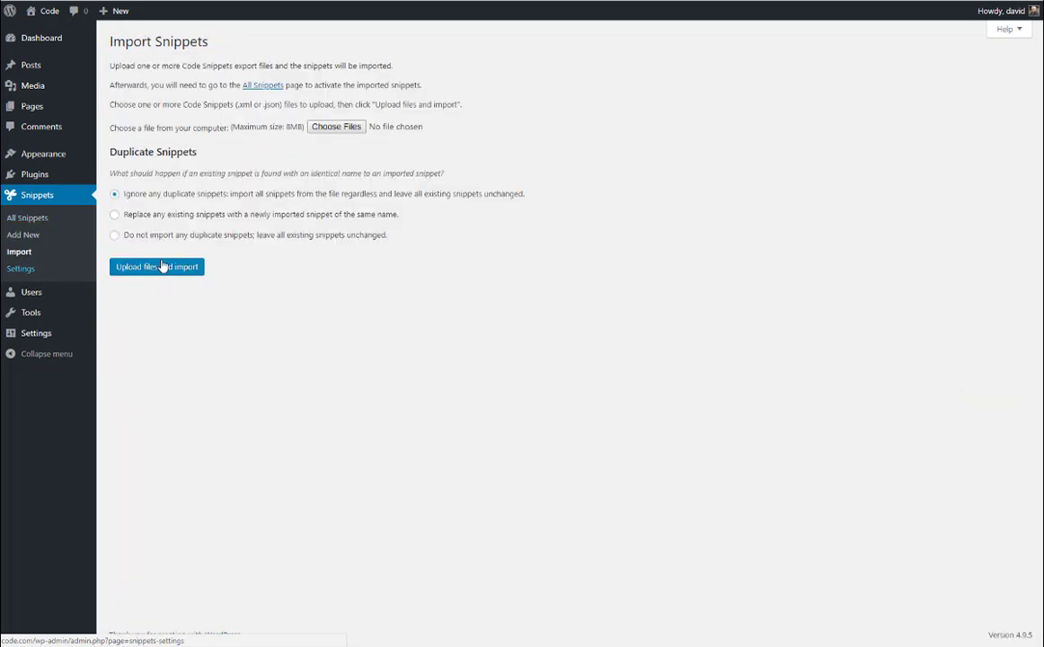
pyautogui.click(313, 125)
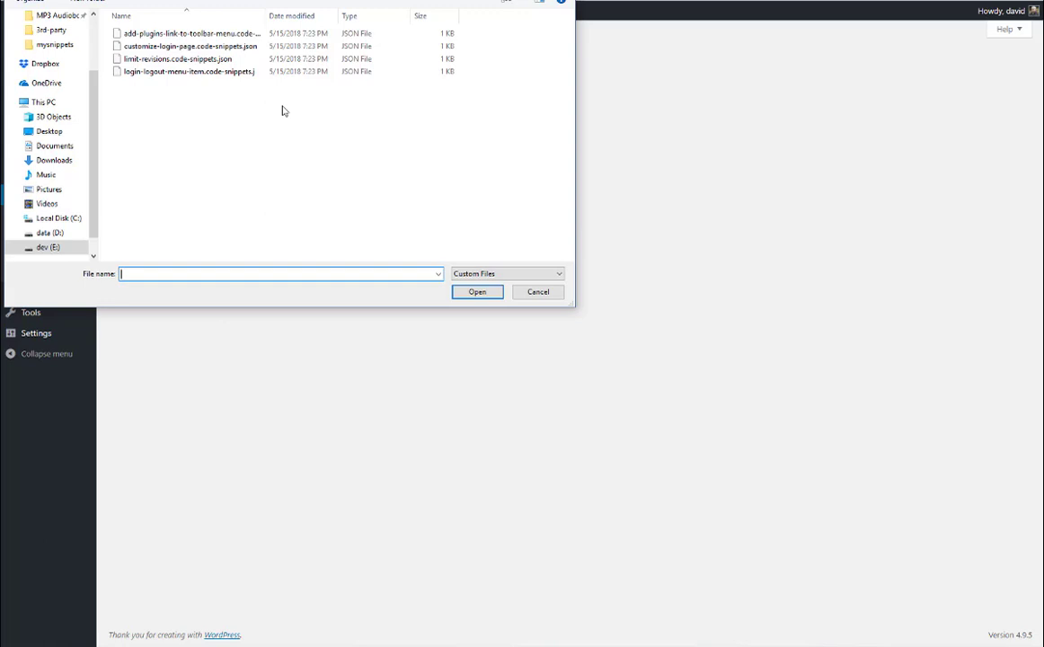
pyautogui.click(229, 46)
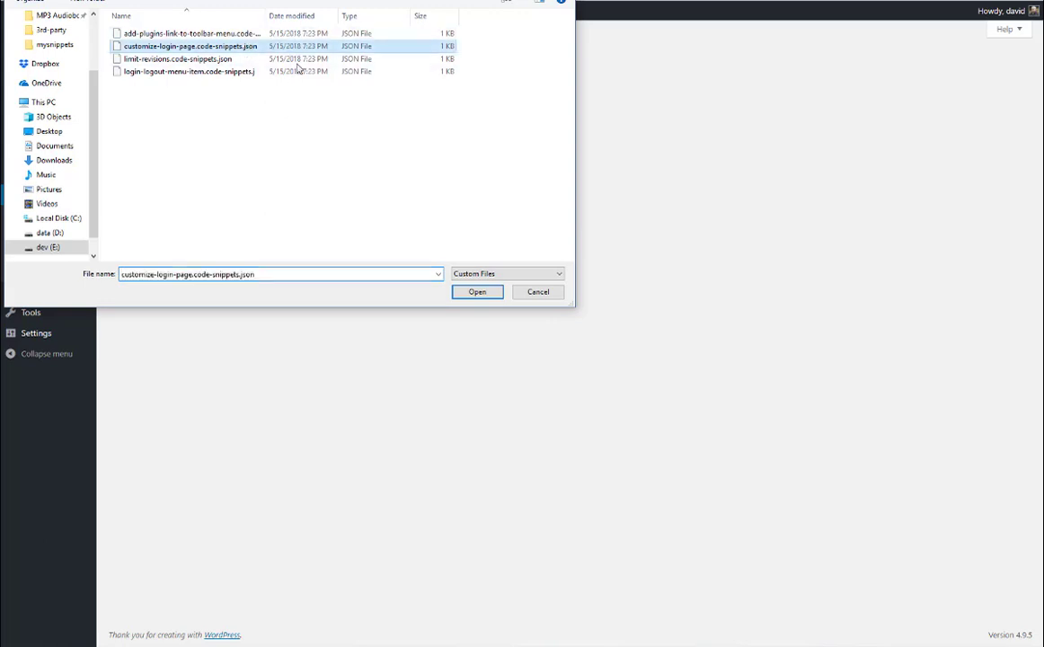
pyautogui.click(477, 292)
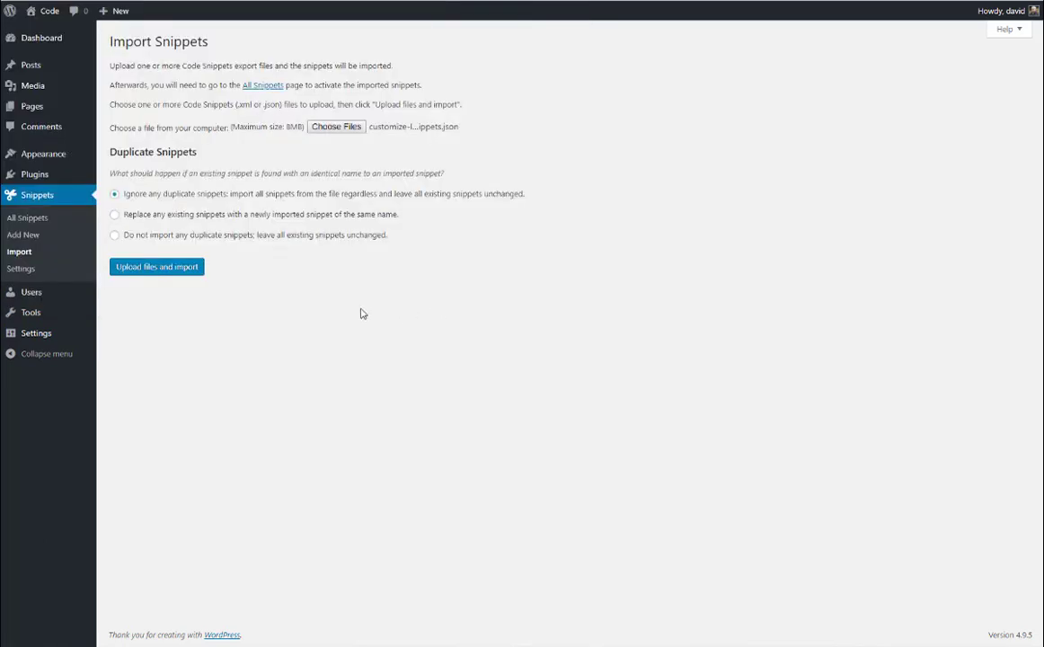
pyautogui.click(155, 267)
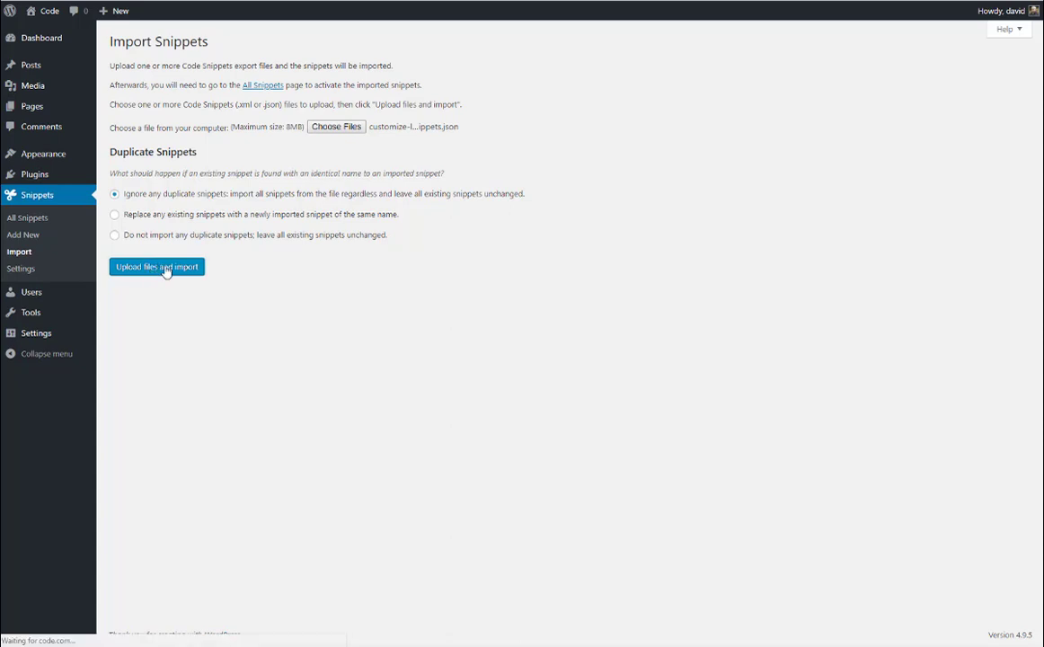
pyautogui.click(51, 221)
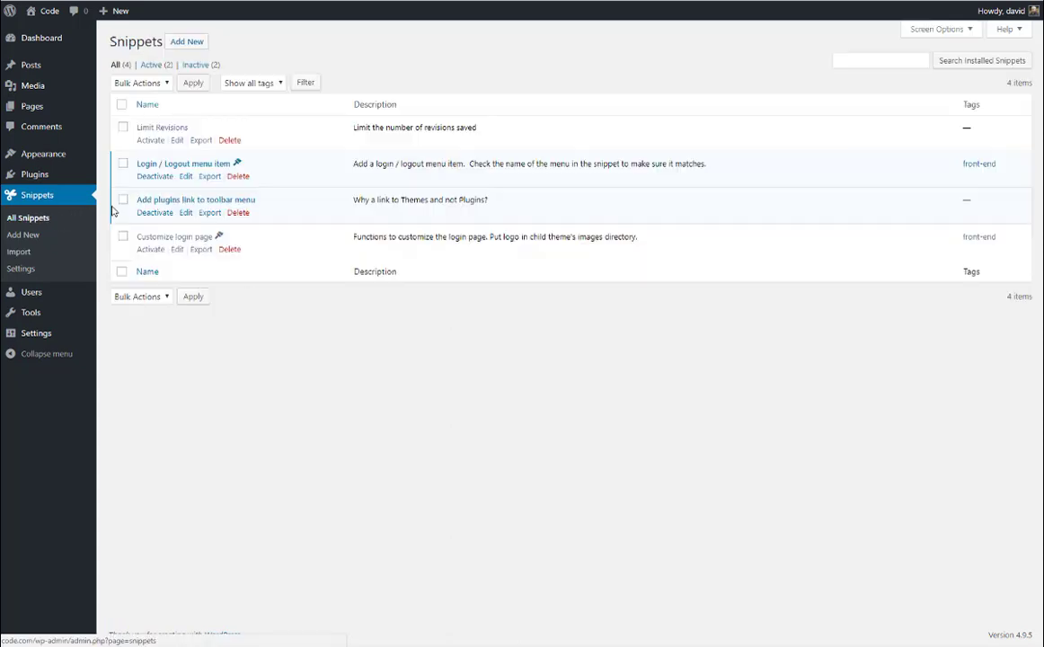
pyautogui.click(180, 237)
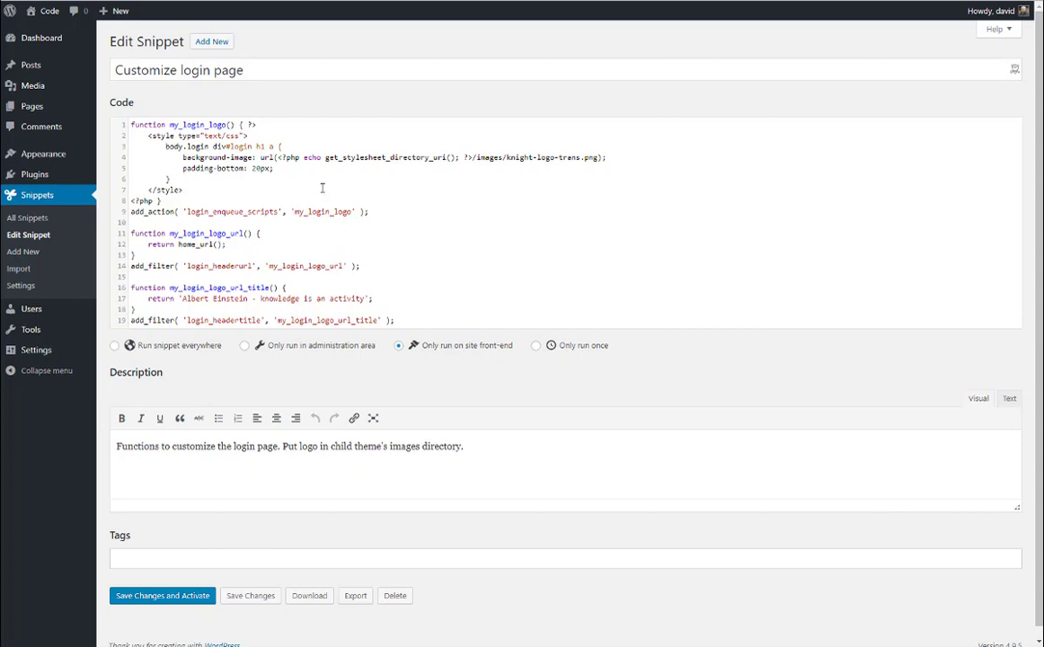
# Step: Save and activate the Customize login page snippet, and log out from the live site to view the login page
pyautogui.click(167, 596)
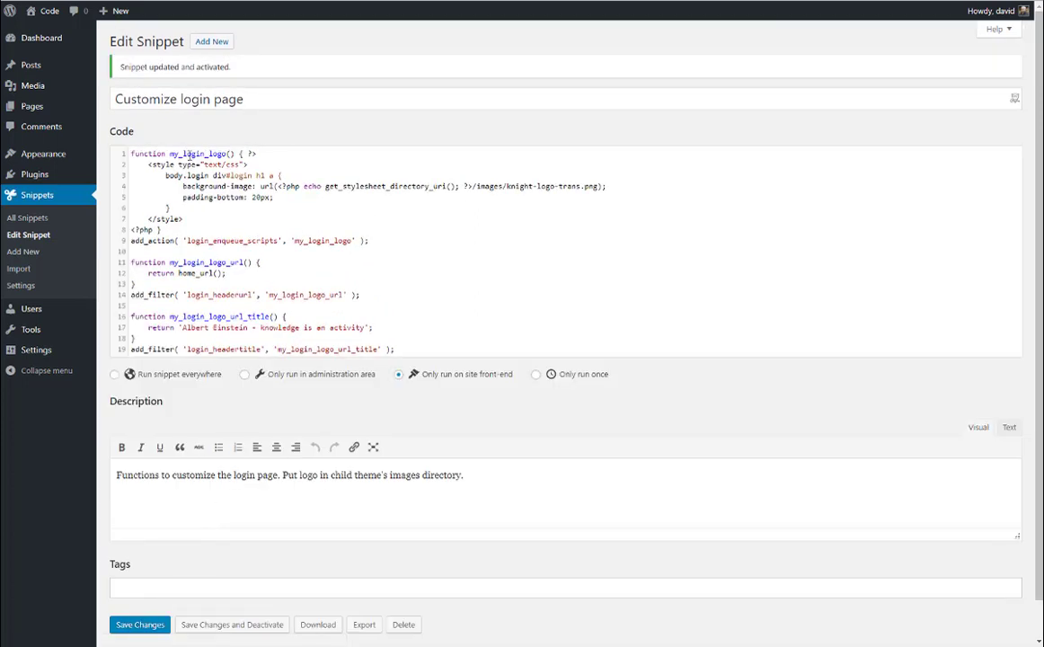
pyautogui.click(48, 17)
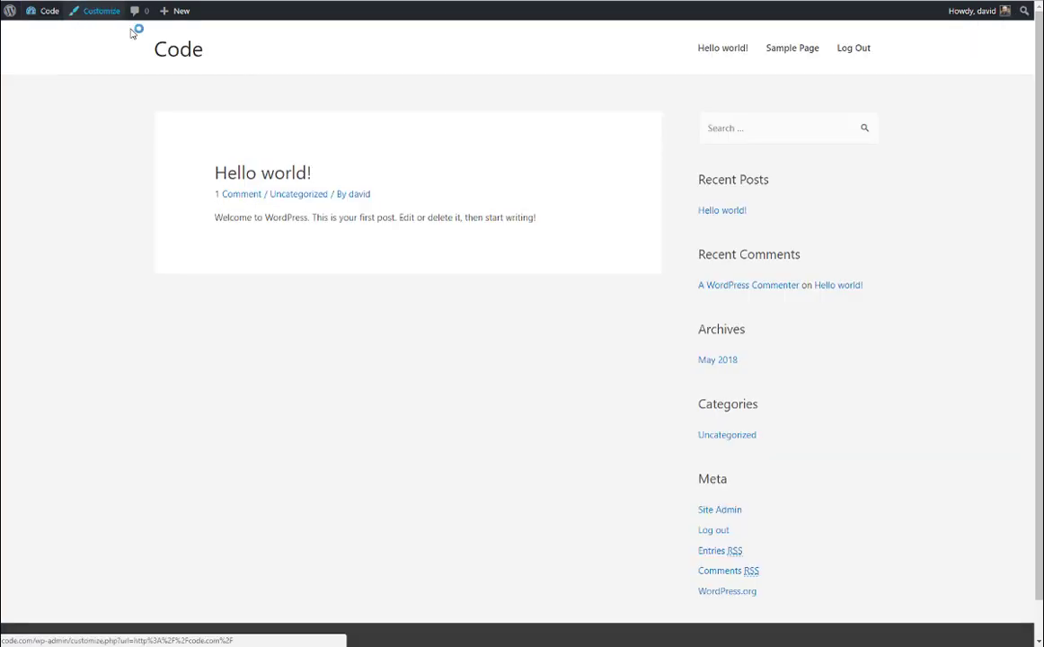
pyautogui.click(861, 49)
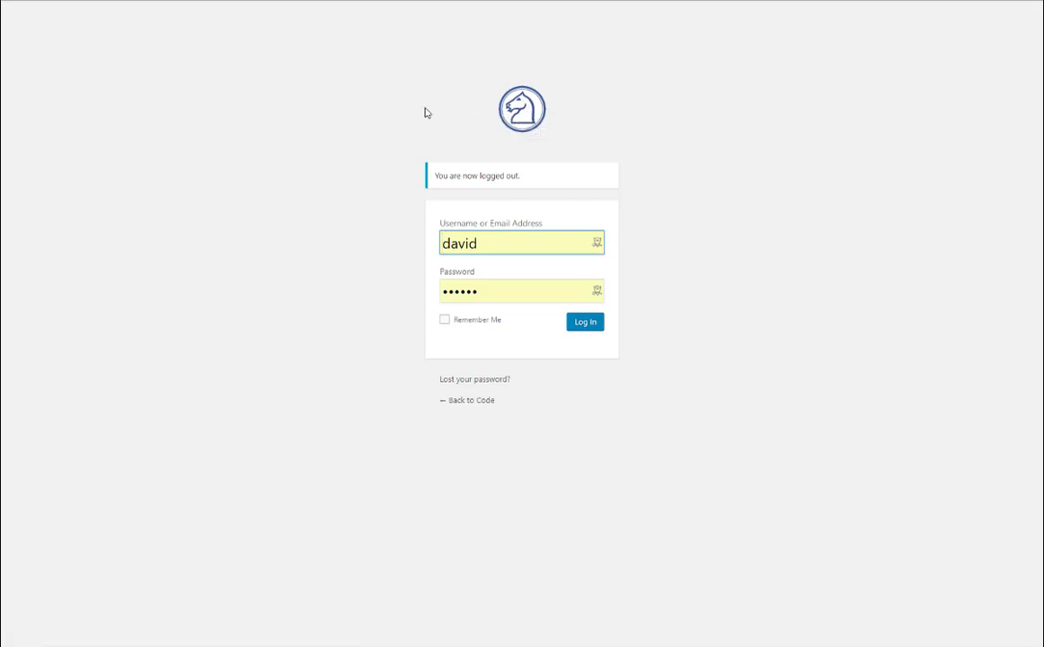
# Step: Log back in to the site and activate the Limit Revisions snippet from the list of all snippets
pyautogui.click(584, 324)
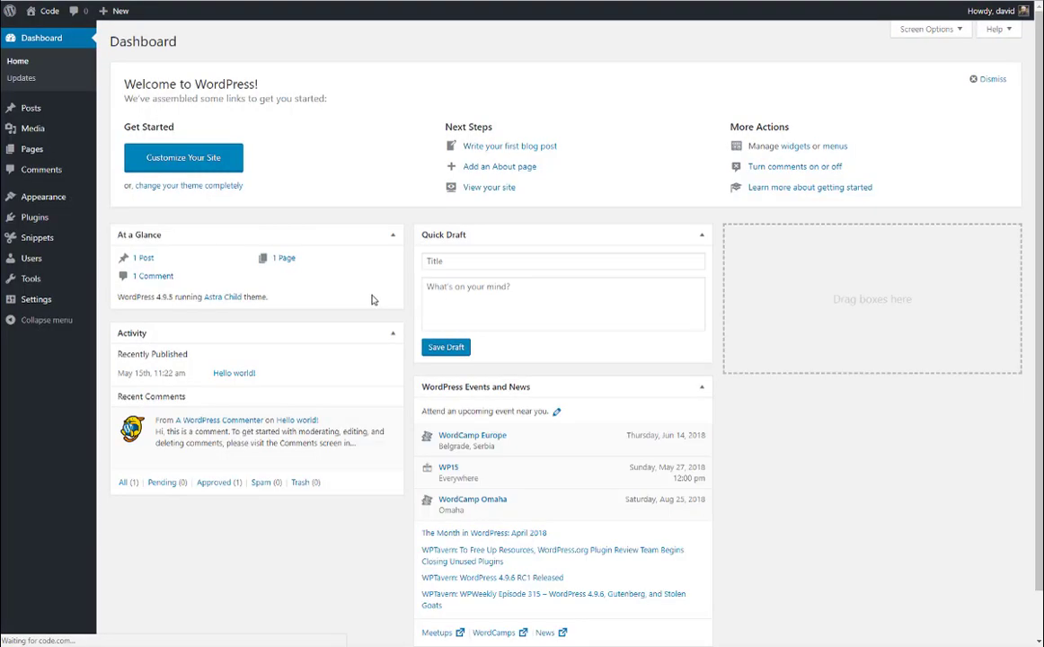
pyautogui.moveTo(32, 221)
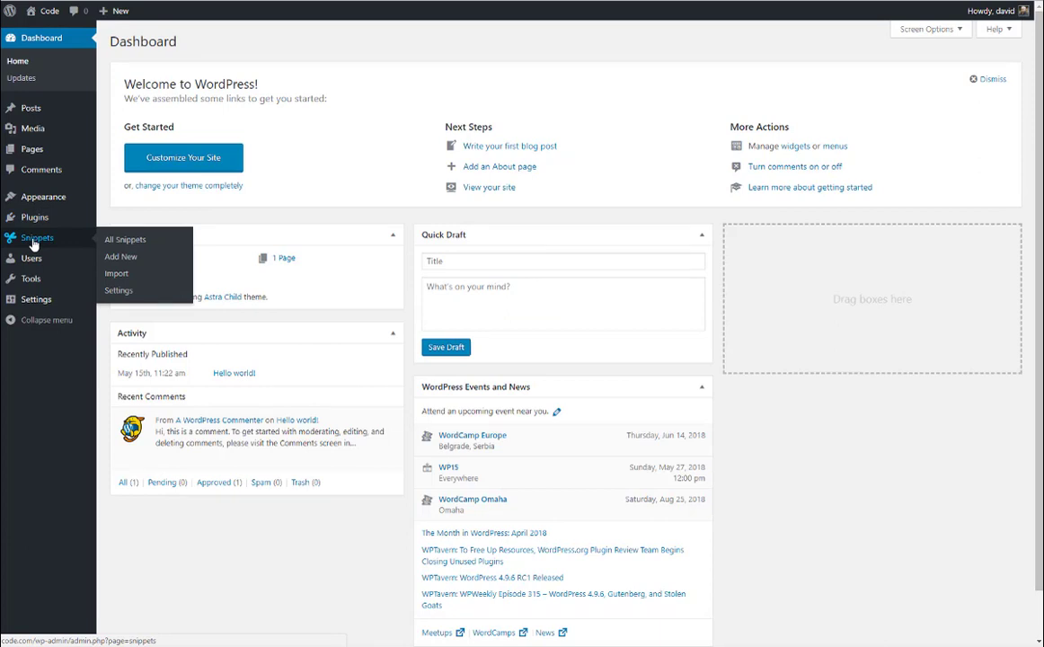
pyautogui.click(59, 236)
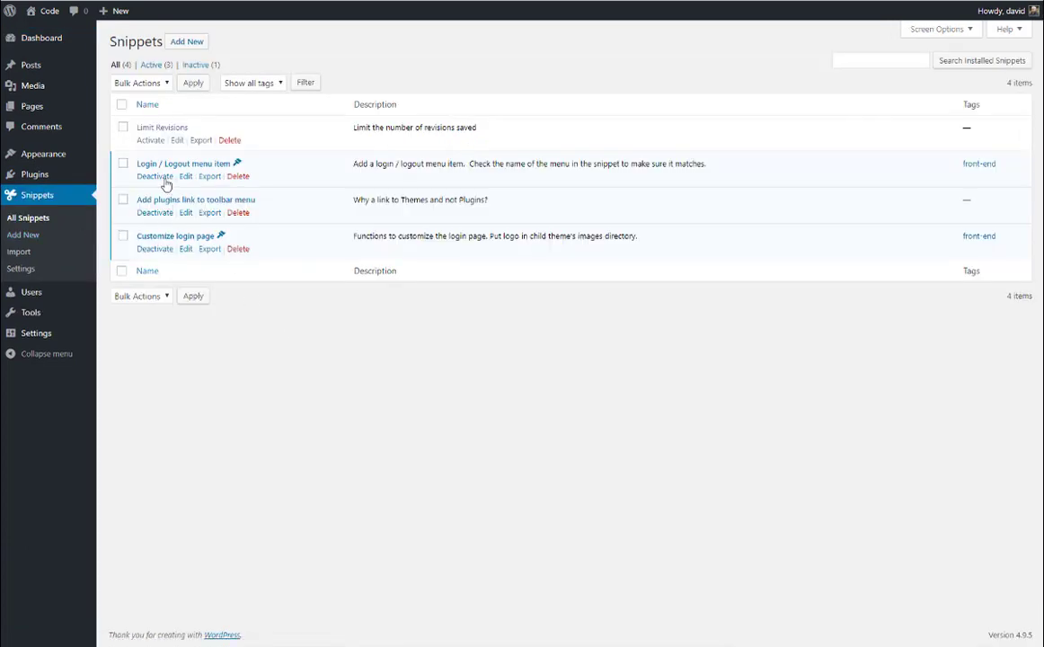
pyautogui.click(153, 141)
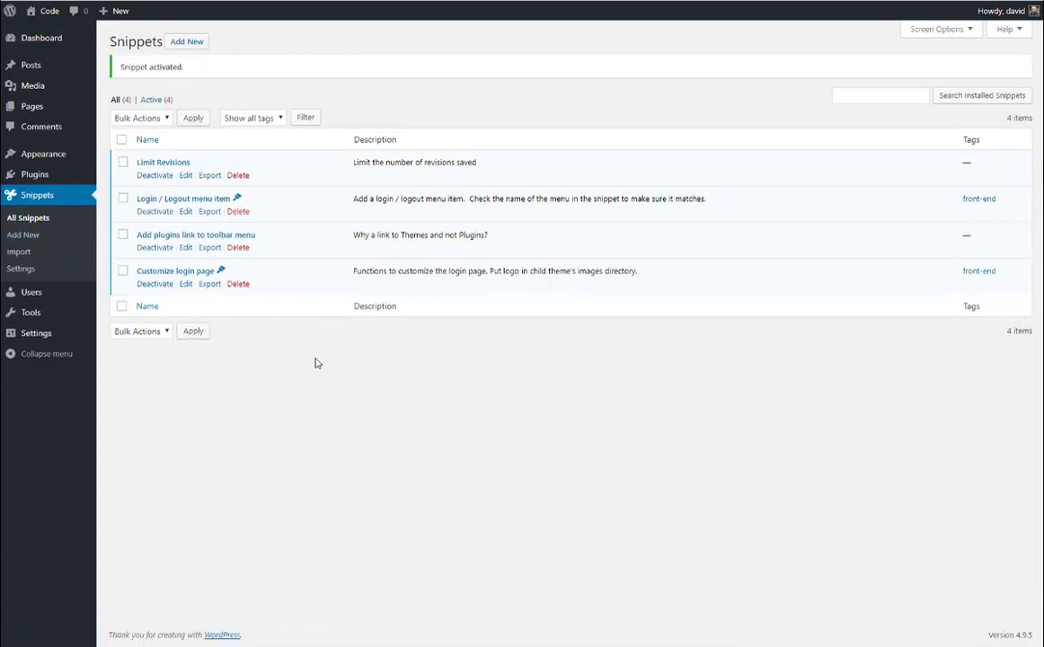